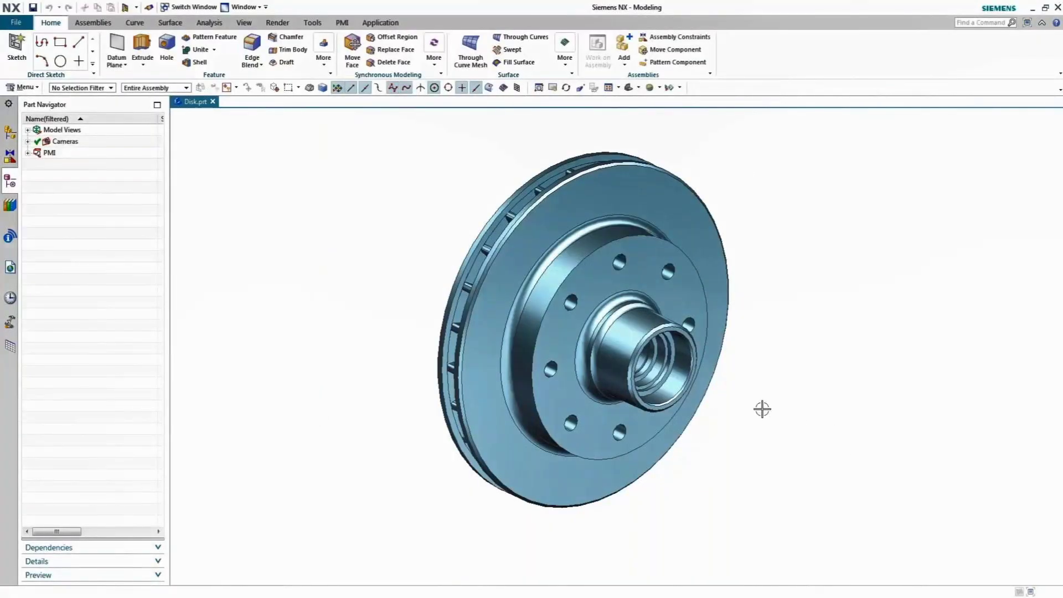
Switch to the Section A model view and frame the 250-diameter disc cross-section with its dimensions
{"action": "left_click", "coordinate": [27, 130]}
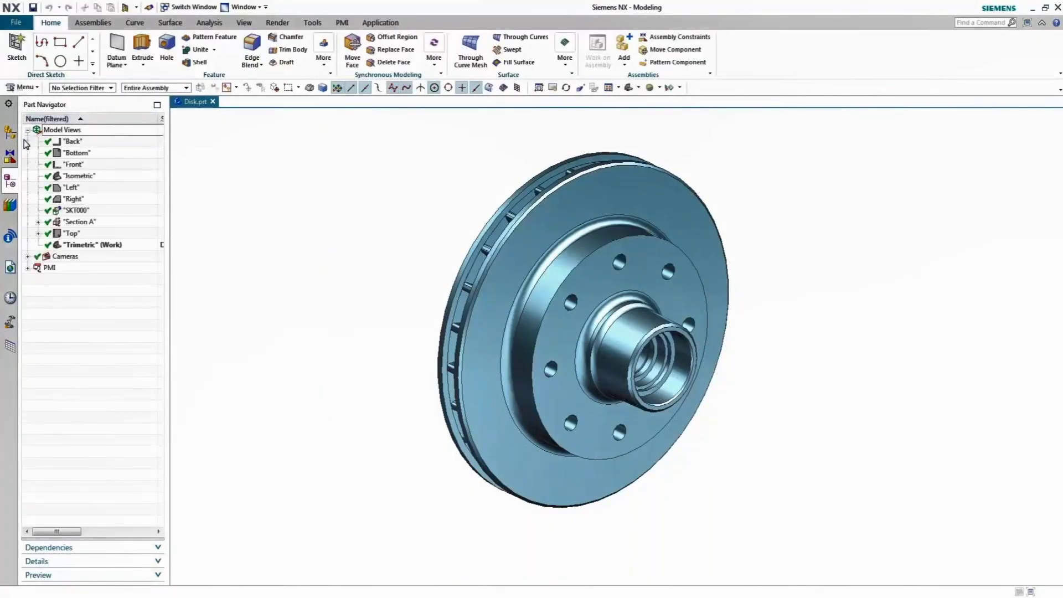
{"action": "double_click", "coordinate": [77, 222]}
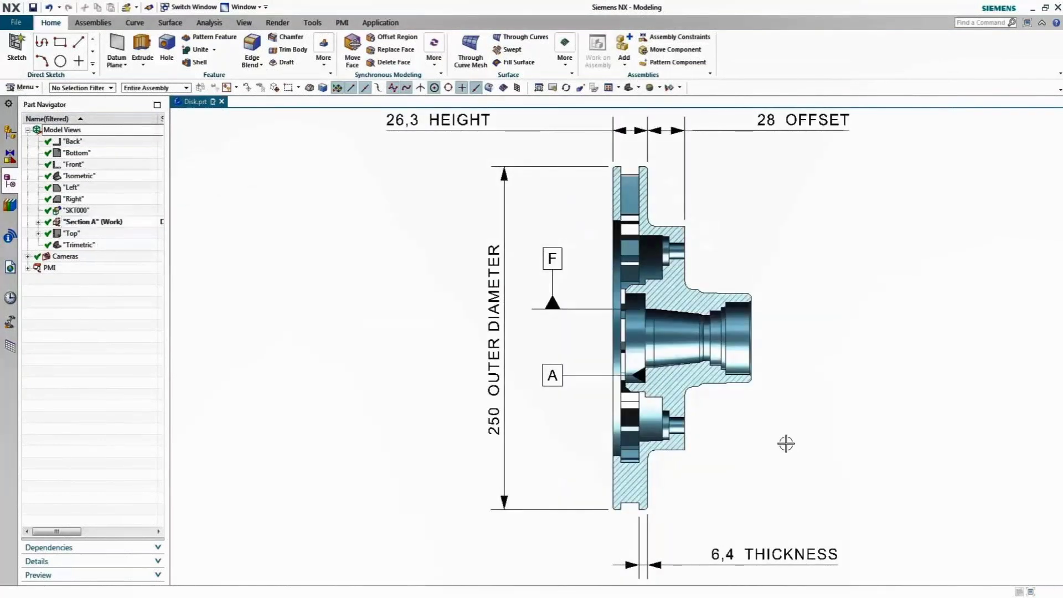
{"action": "scroll", "coordinate": [786, 443], "scroll_direction": "down", "scroll_amount": 3}
{"action": "middle_click_drag", "start_coordinate": [786, 442], "coordinate": [497, 339], "text": "shift"}
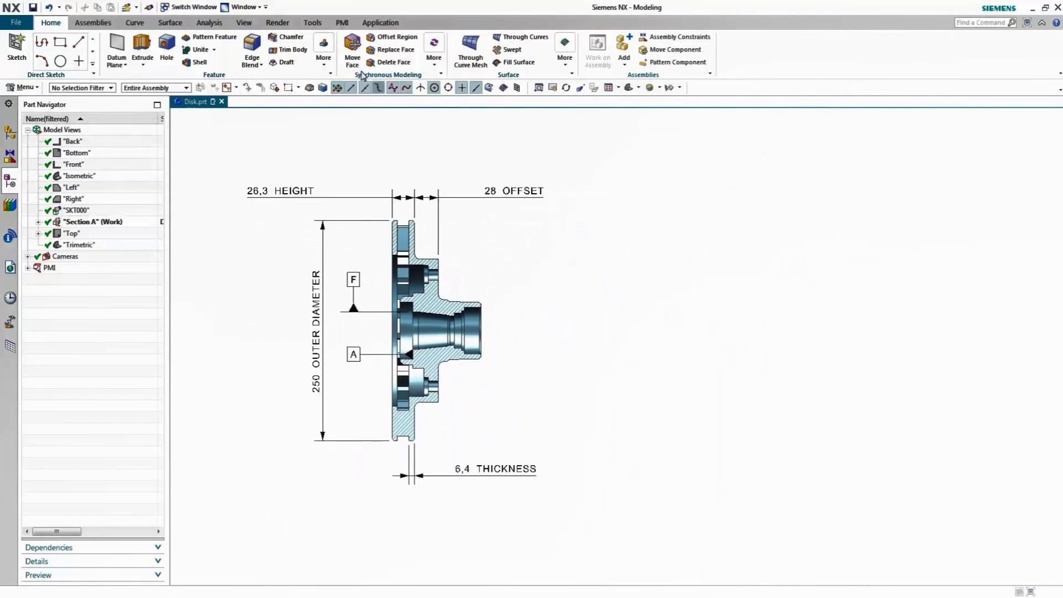
{"action": "left_click", "coordinate": [342, 22]}
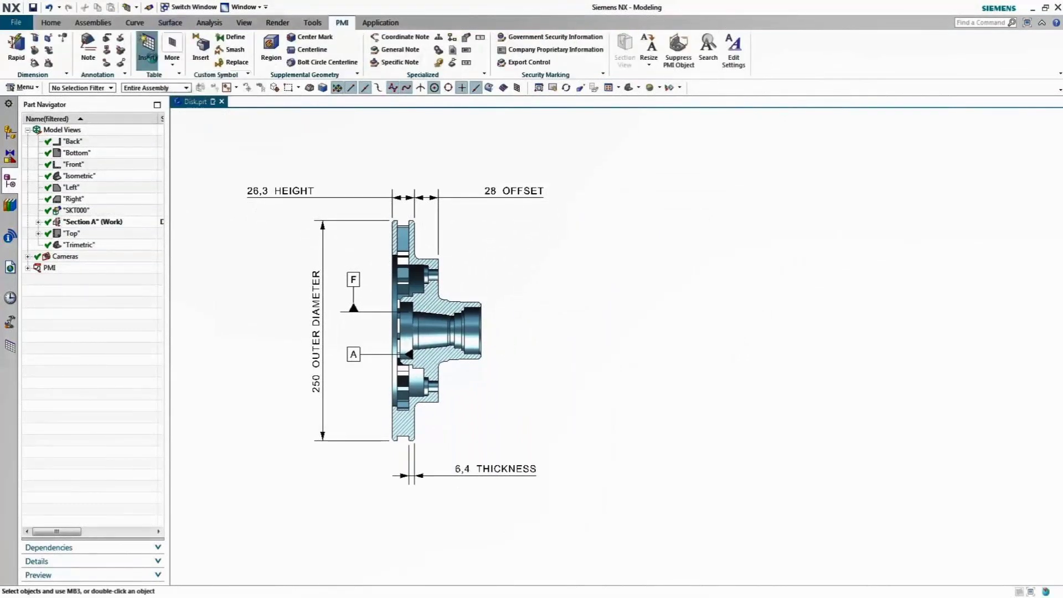
Insert a 2-column, 4-row table right of the section view and widen its right column
{"action": "left_click", "coordinate": [147, 49]}
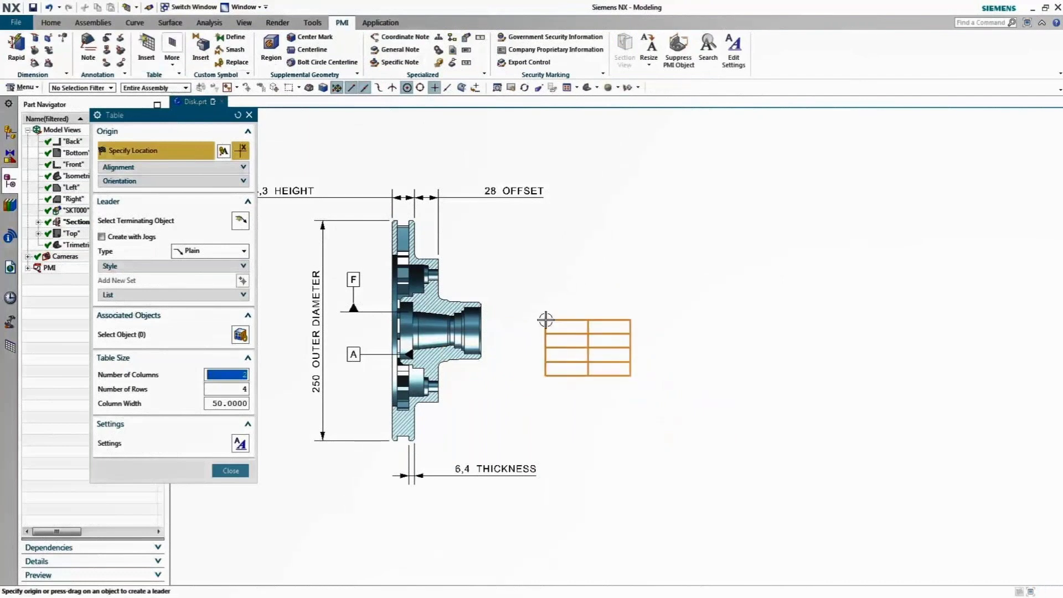
{"action": "left_click", "coordinate": [545, 320]}
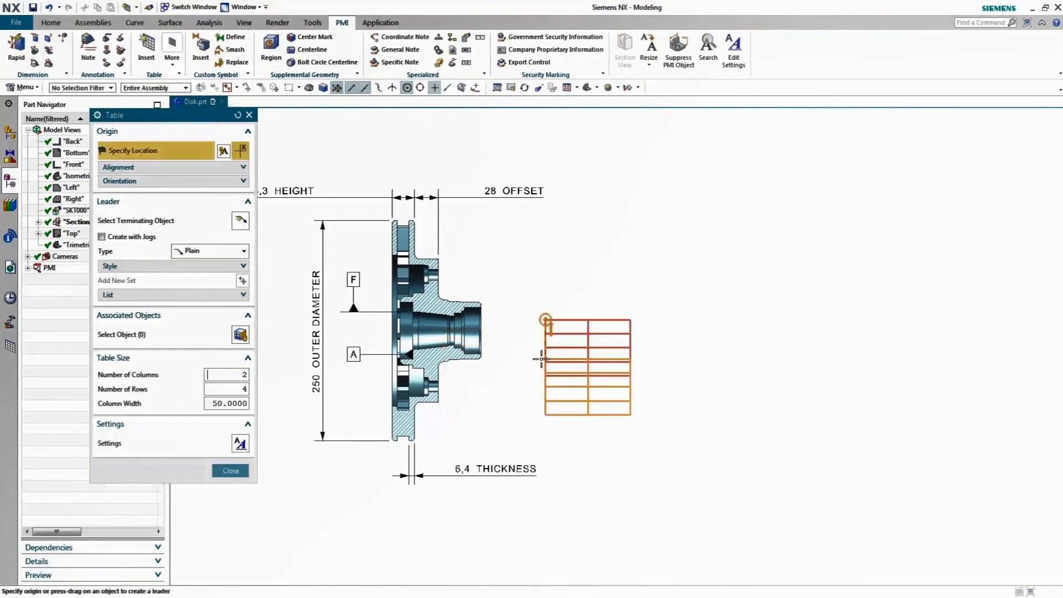
{"action": "middle_click", "coordinate": [664, 356]}
{"action": "scroll", "coordinate": [664, 351], "scroll_direction": "up", "scroll_amount": 3}
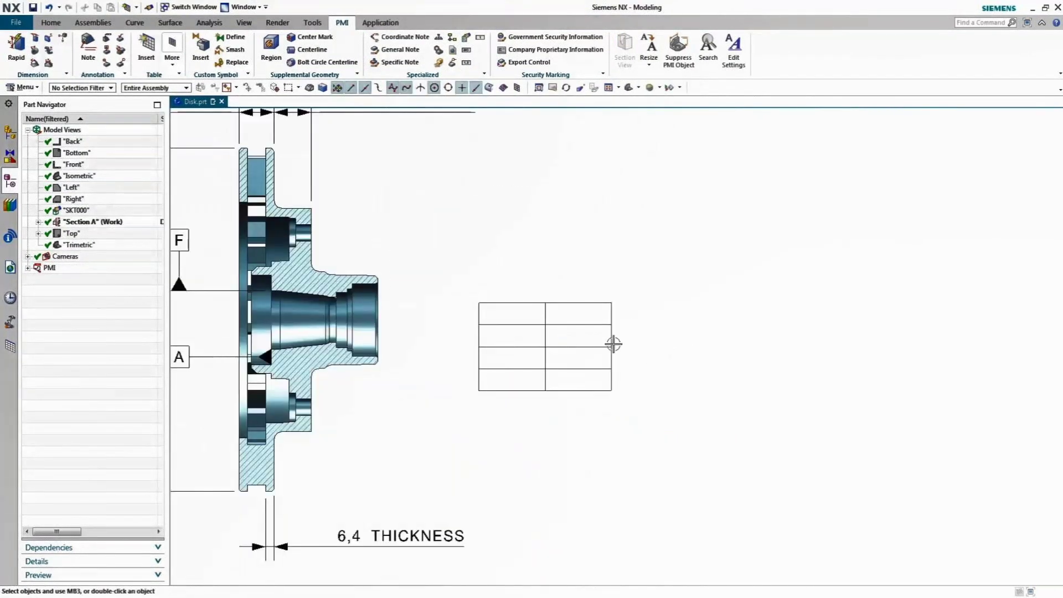
{"action": "left_click_drag", "start_coordinate": [631, 345], "coordinate": [746, 352]}
Merge the table's top row into one cell and title it 'DATUM TABLE'
{"action": "scroll", "coordinate": [661, 331], "scroll_direction": "up", "scroll_amount": 1}
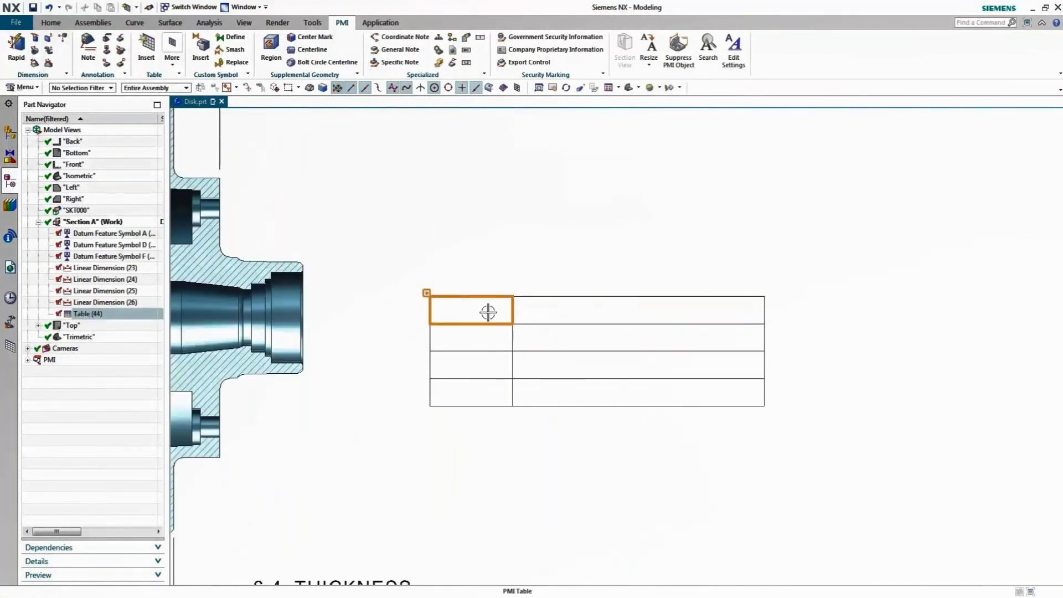
{"action": "left_click", "coordinate": [565, 315]}
{"action": "right_click", "coordinate": [564, 315]}
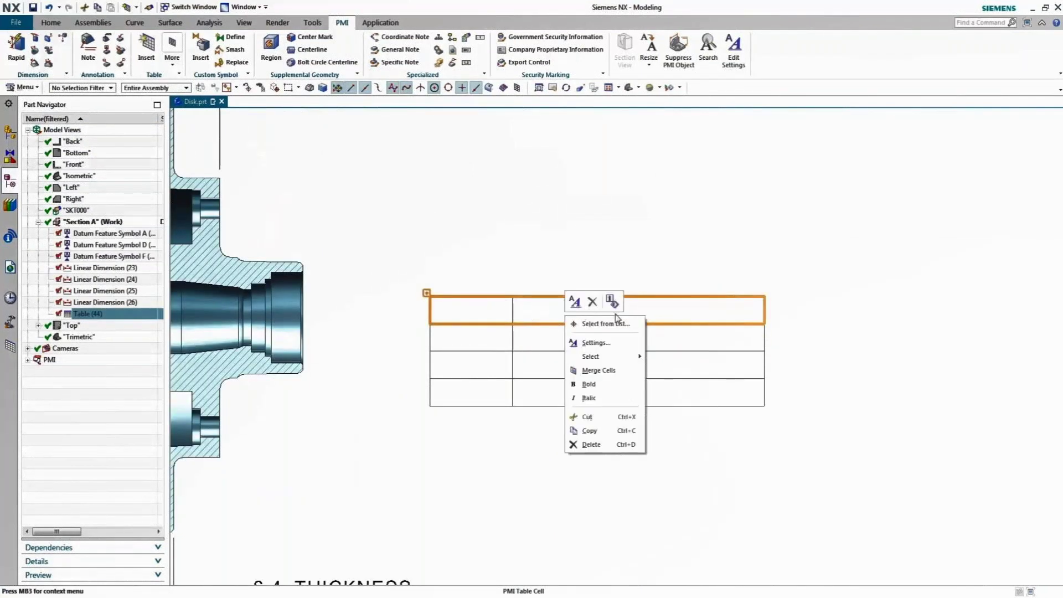
{"action": "left_click", "coordinate": [610, 374]}
{"action": "double_click", "coordinate": [521, 310]}
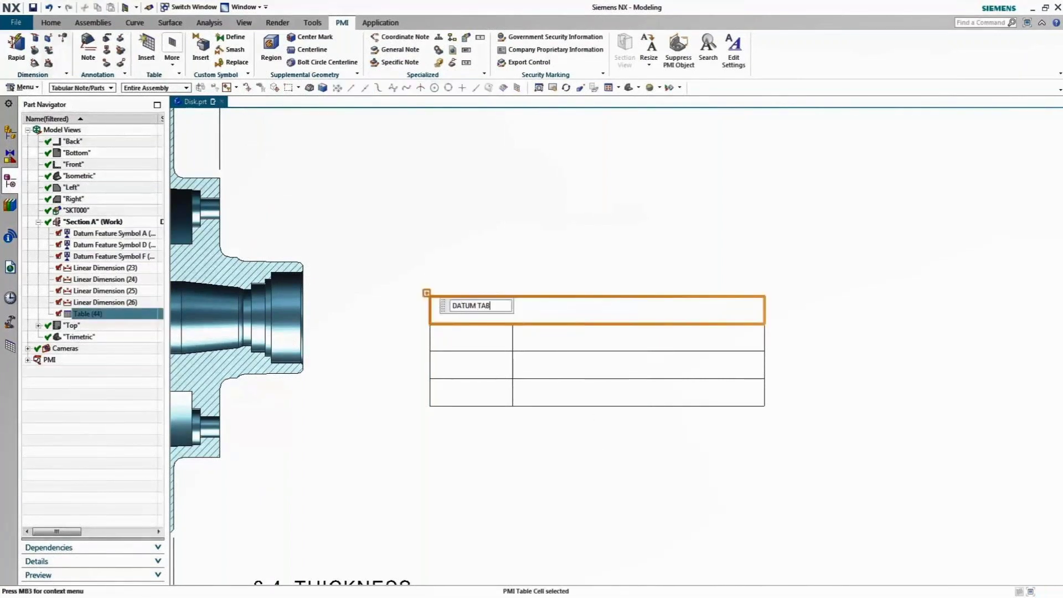
{"action": "type", "text": "DATUM TABLE"}
{"action": "key", "text": "Return"}
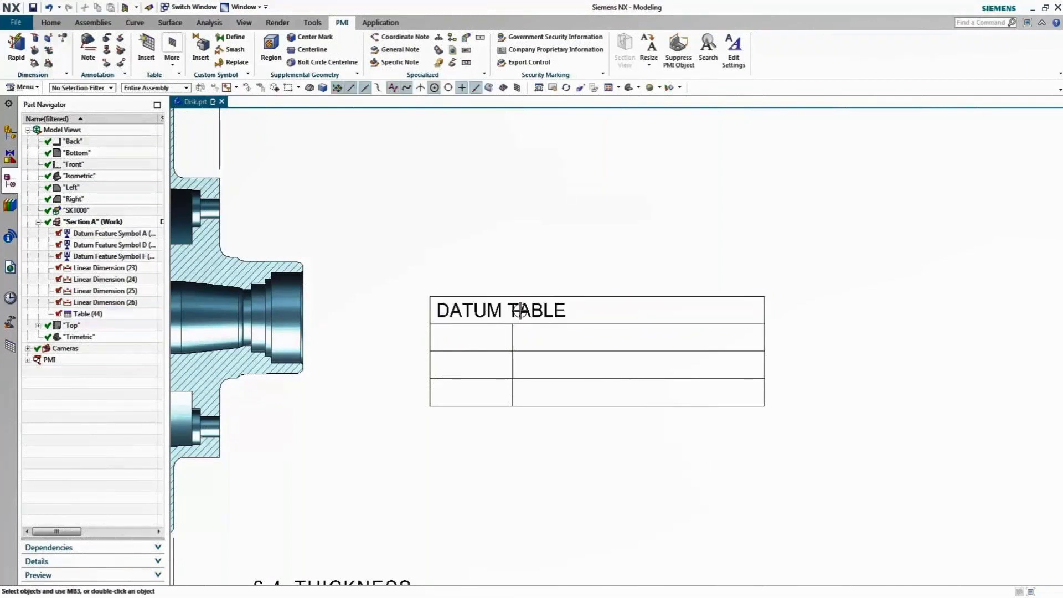
Give the DATUM TABLE heading cell Middle Center alignment and bold Arial lettering
{"action": "right_click", "coordinate": [583, 309]}
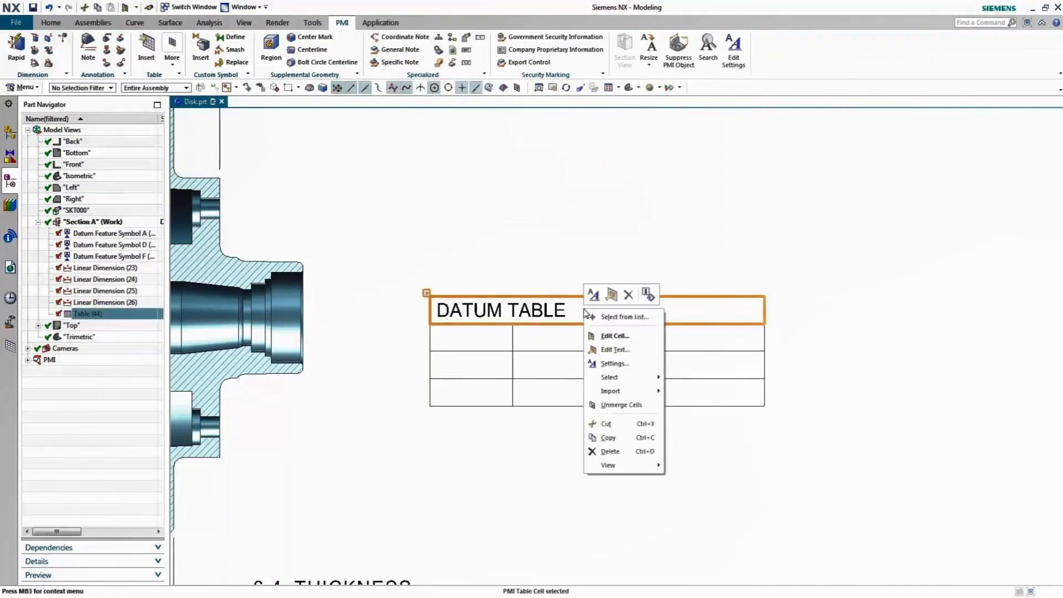
{"action": "left_click", "coordinate": [615, 364]}
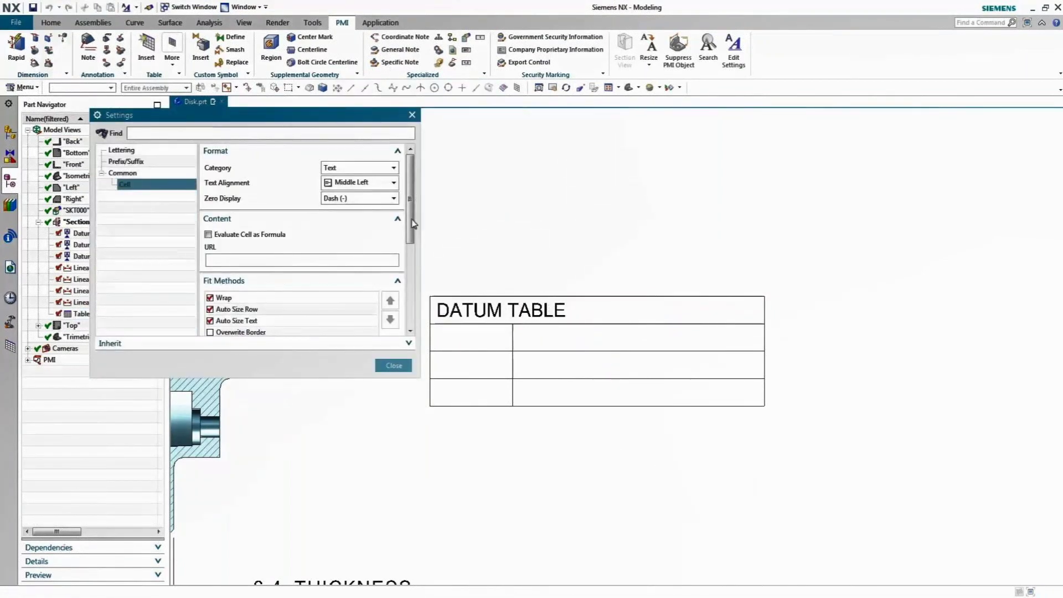
{"action": "left_click", "coordinate": [394, 182]}
{"action": "left_click", "coordinate": [354, 242]}
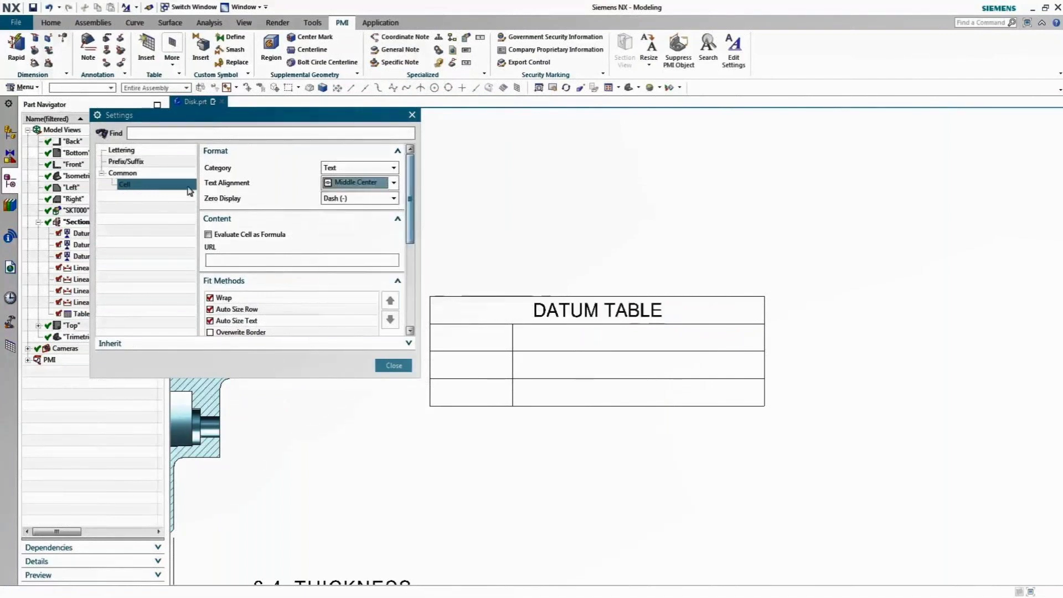
{"action": "left_click", "coordinate": [124, 151]}
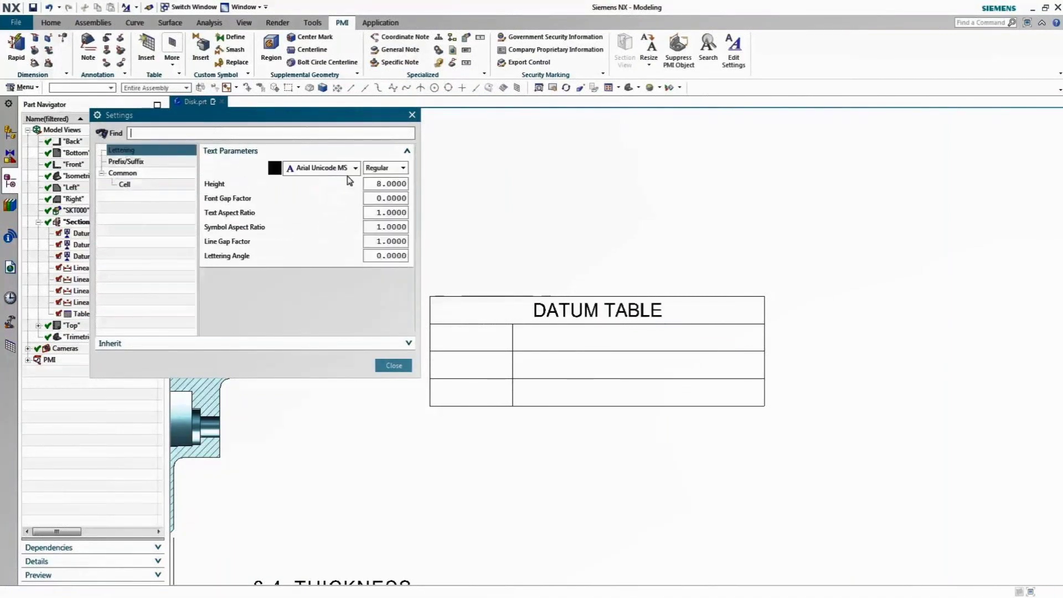
{"action": "left_click", "coordinate": [355, 168]}
{"action": "scroll", "coordinate": [332, 249], "scroll_direction": "up", "scroll_amount": 5}
{"action": "left_click", "coordinate": [321, 214]}
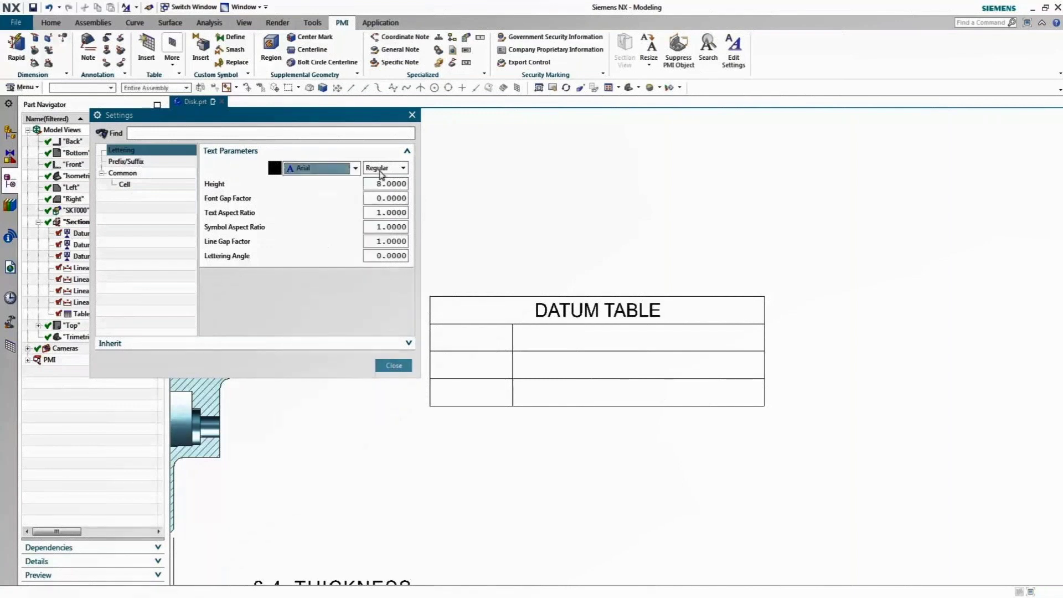
{"action": "left_click", "coordinate": [383, 168]}
{"action": "left_click", "coordinate": [381, 195]}
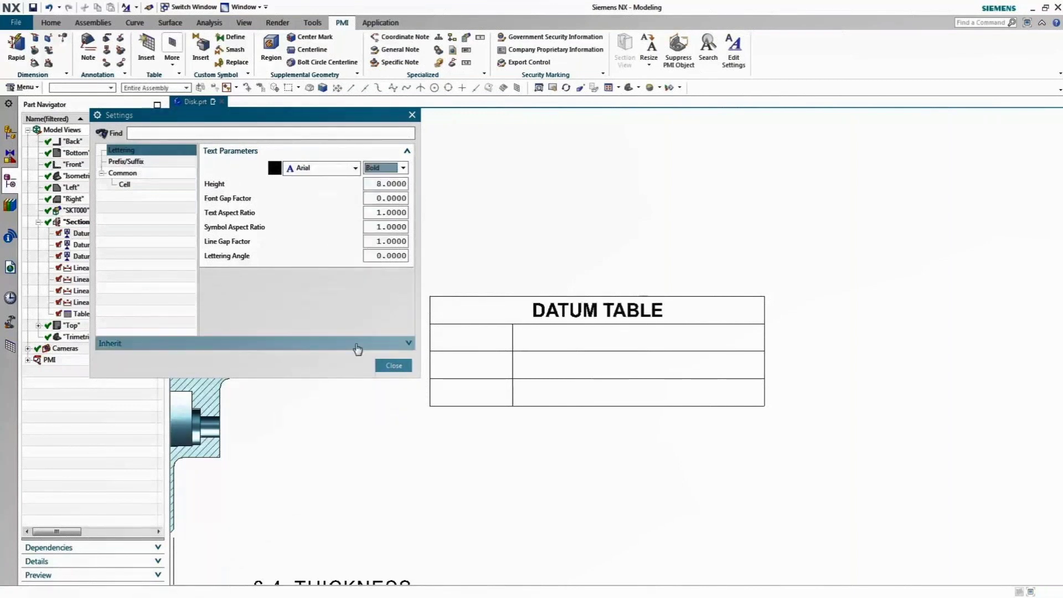
{"action": "left_click", "coordinate": [393, 365]}
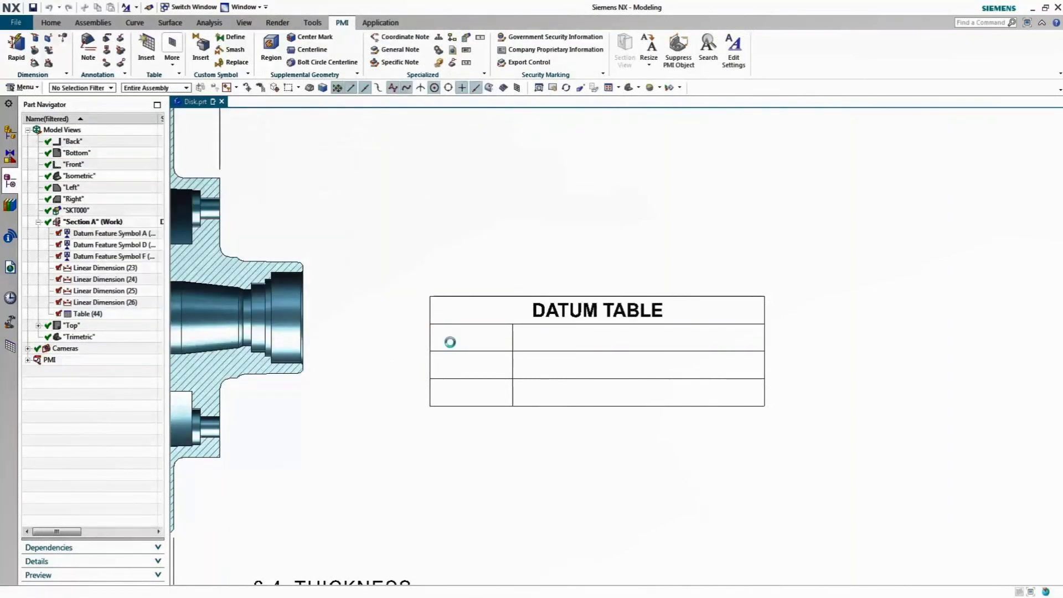
Enter 'DATUM' in the first cell below the heading
{"action": "left_click", "coordinate": [392, 364]}
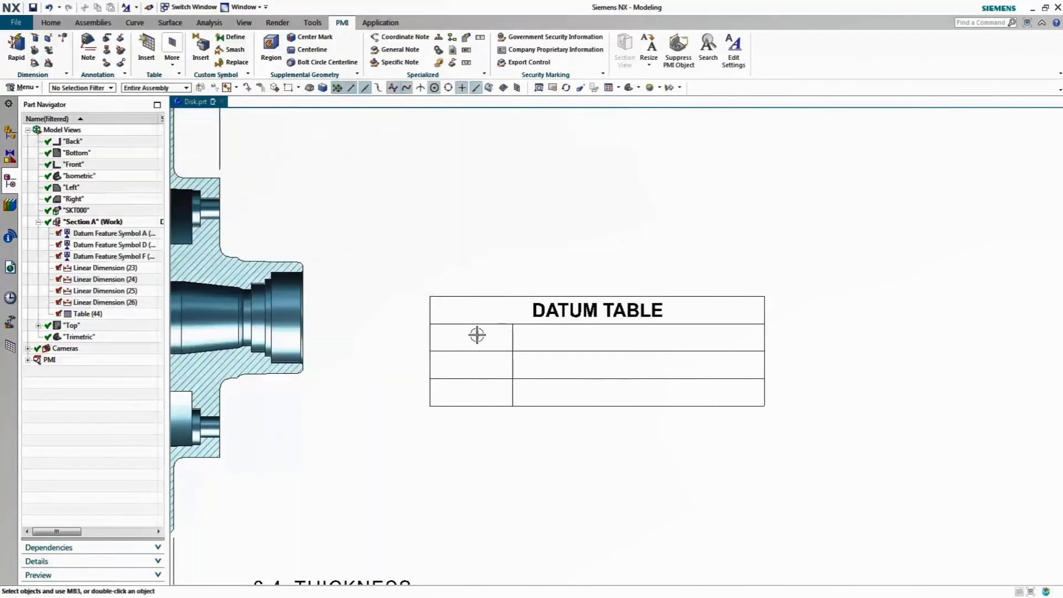
{"action": "left_click", "coordinate": [477, 335]}
{"action": "double_click", "coordinate": [489, 340]}
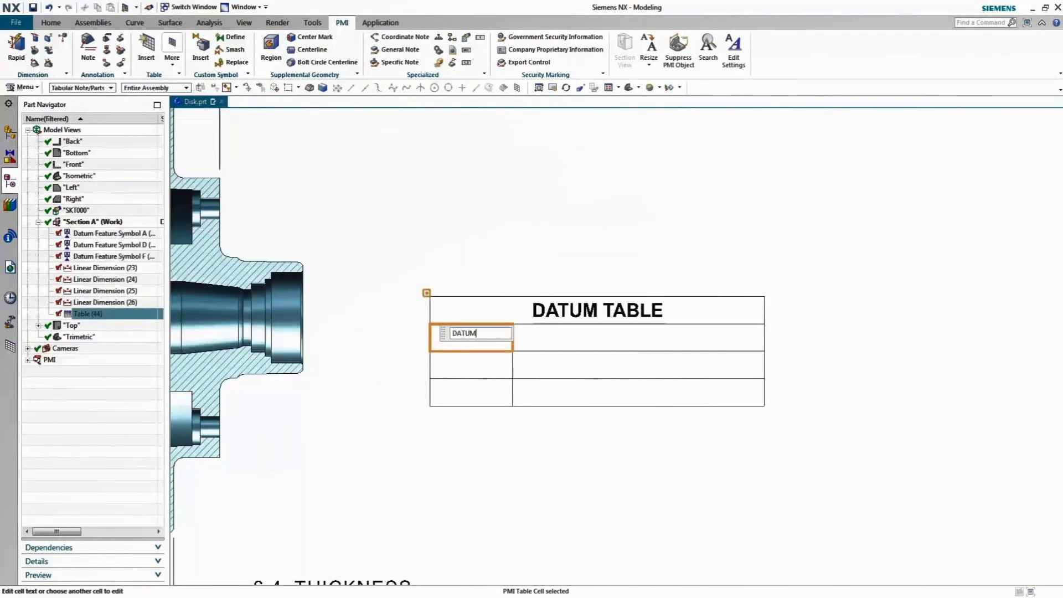
{"action": "key", "text": "Return"}
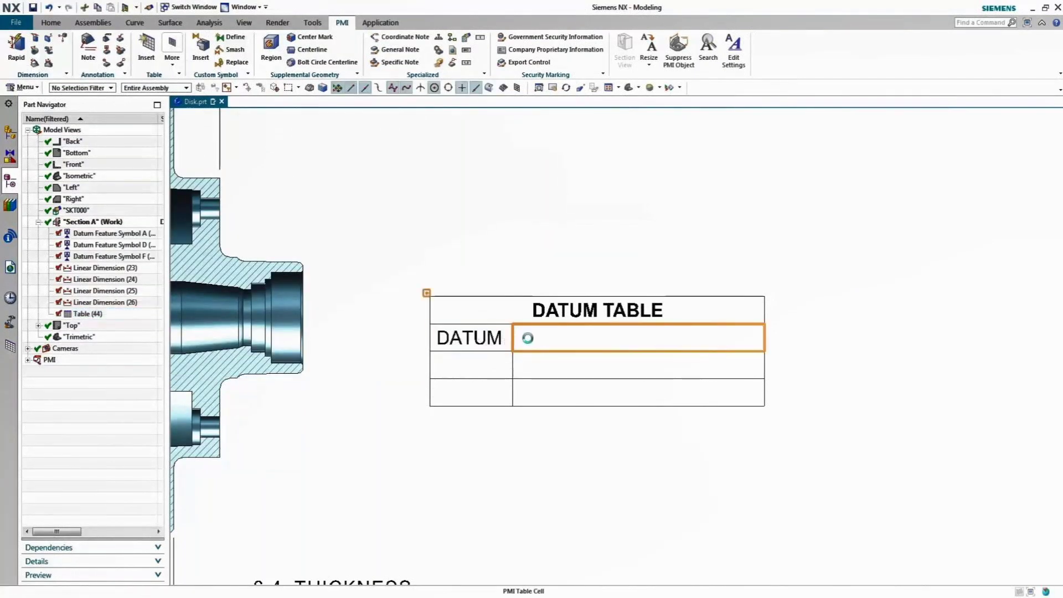
Type 'DESCRIPTION' in the header cell beside DATUM, then select the empty cell under DATUM
{"action": "double_click", "coordinate": [527, 338]}
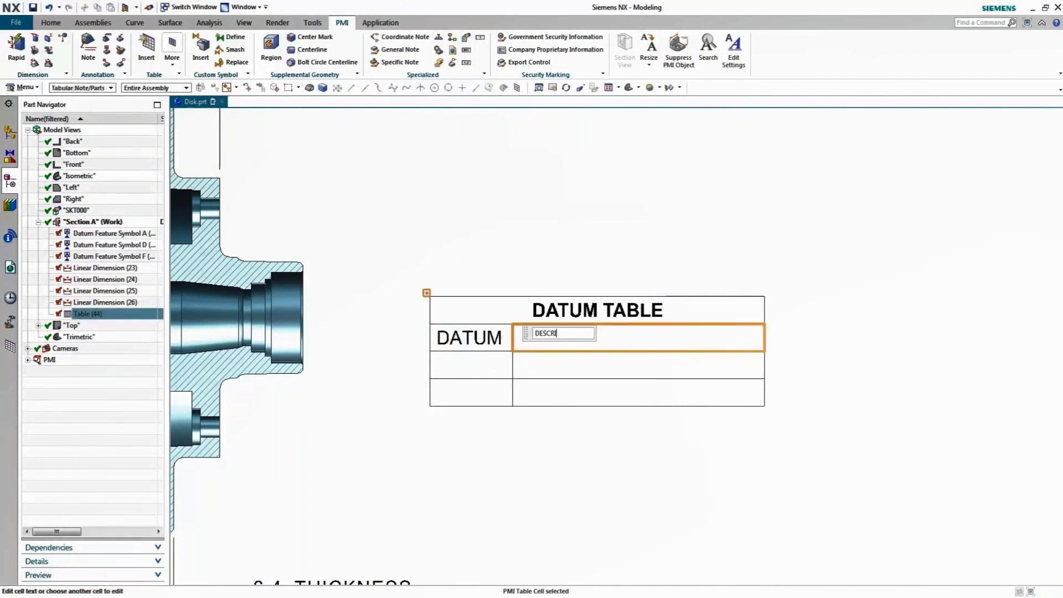
{"action": "type", "text": "DESCRIPTION"}
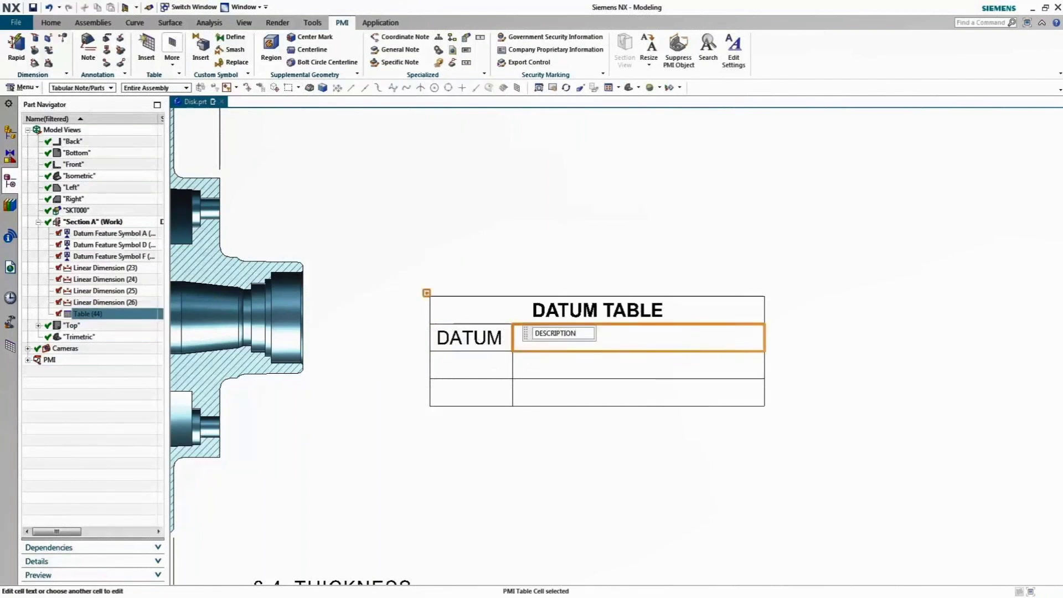
{"action": "key", "text": "Return"}
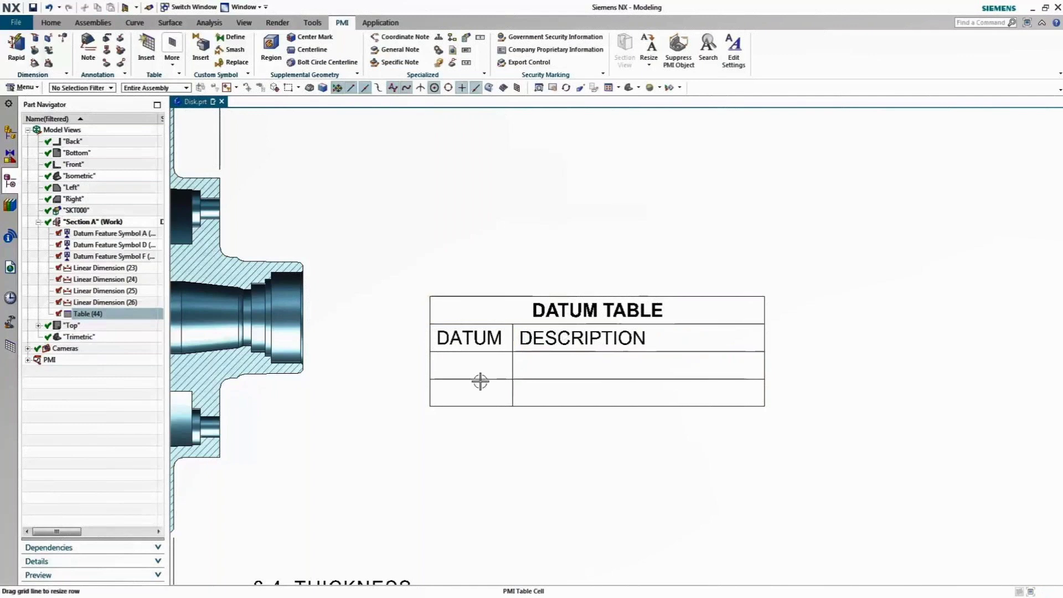
{"action": "left_click", "coordinate": [463, 364]}
{"action": "double_click", "coordinate": [462, 365]}
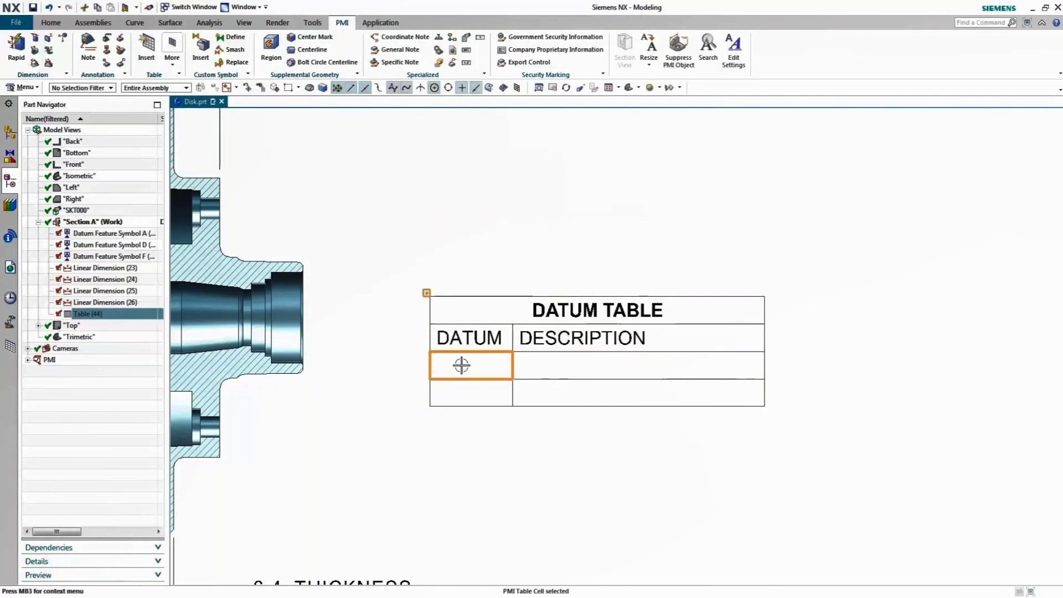
Insert a boxed GD&T datum A symbol into the first data cell under DATUM
{"action": "right_click", "coordinate": [463, 365]}
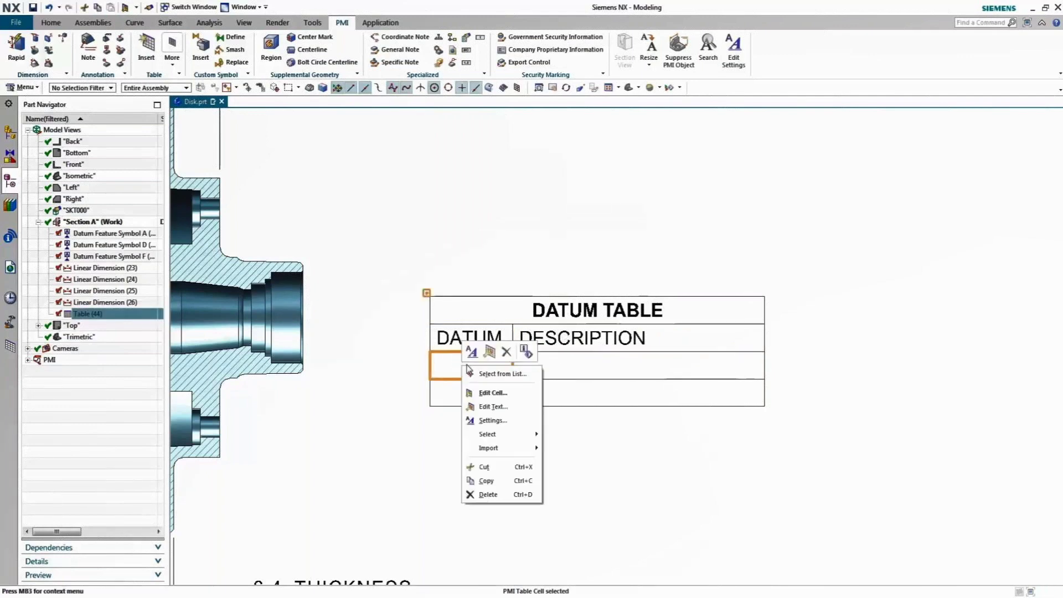
{"action": "left_click", "coordinate": [495, 409]}
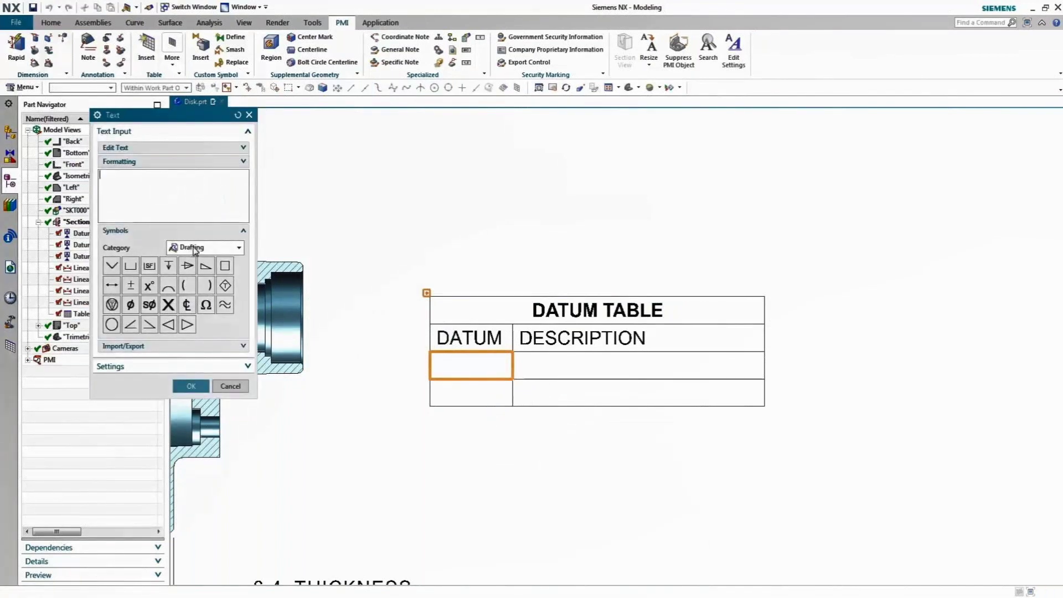
{"action": "left_click", "coordinate": [195, 250]}
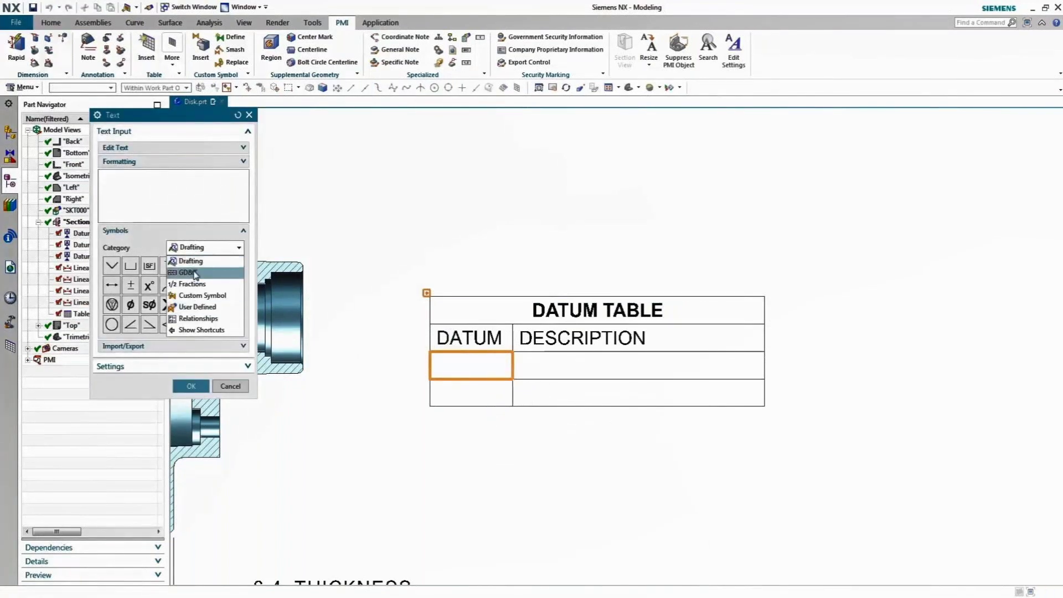
{"action": "left_click", "coordinate": [188, 272]}
{"action": "left_click", "coordinate": [111, 390]}
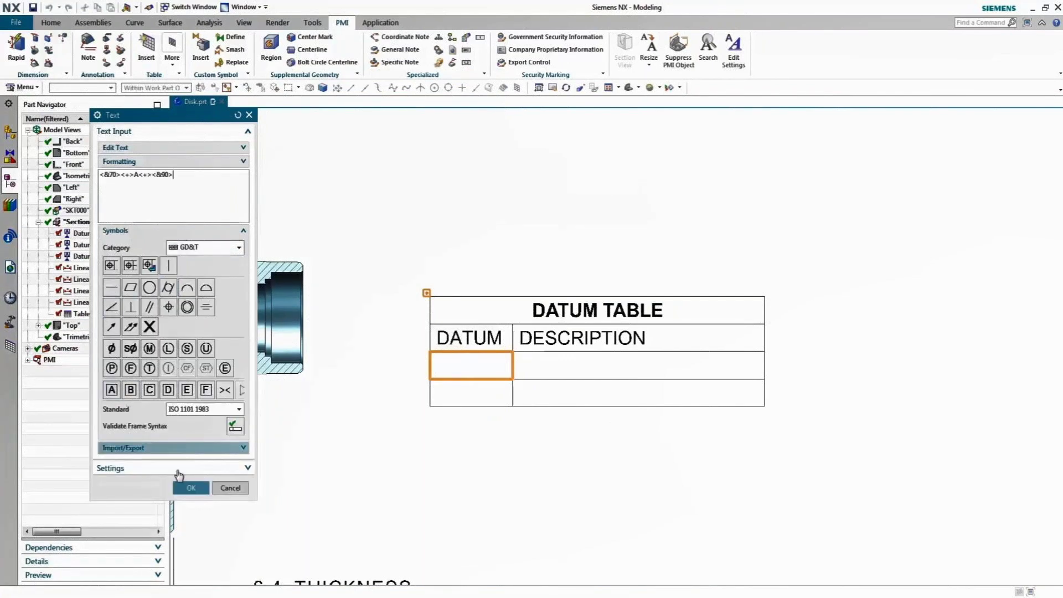
{"action": "left_click", "coordinate": [191, 487]}
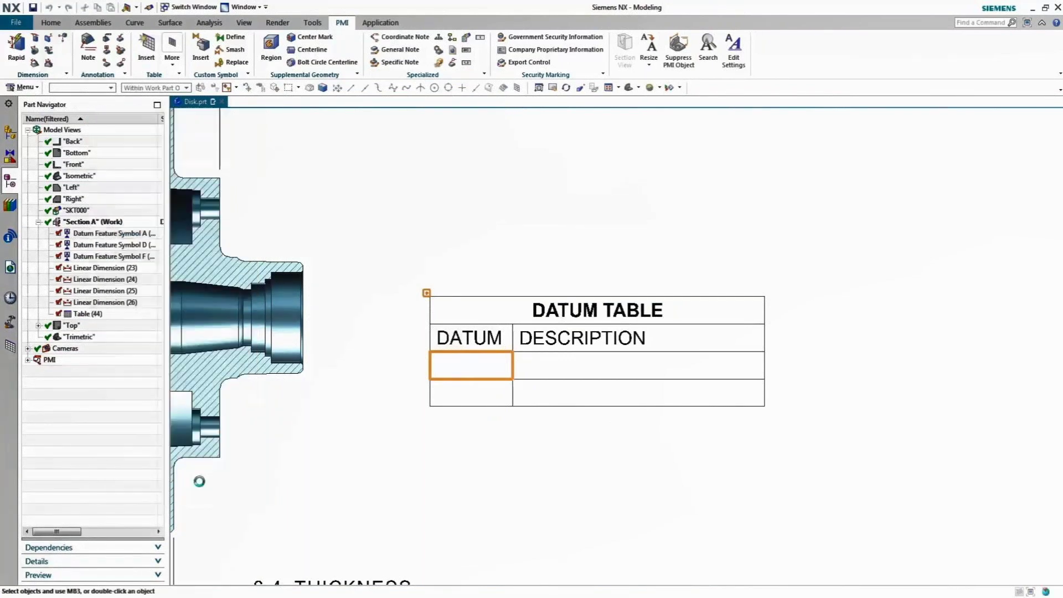
Type 'MOUNTING FACE' into row A's description cell
{"action": "left_click", "coordinate": [449, 408]}
{"action": "right_click", "coordinate": [449, 409]}
{"action": "key", "text": "Escape"}
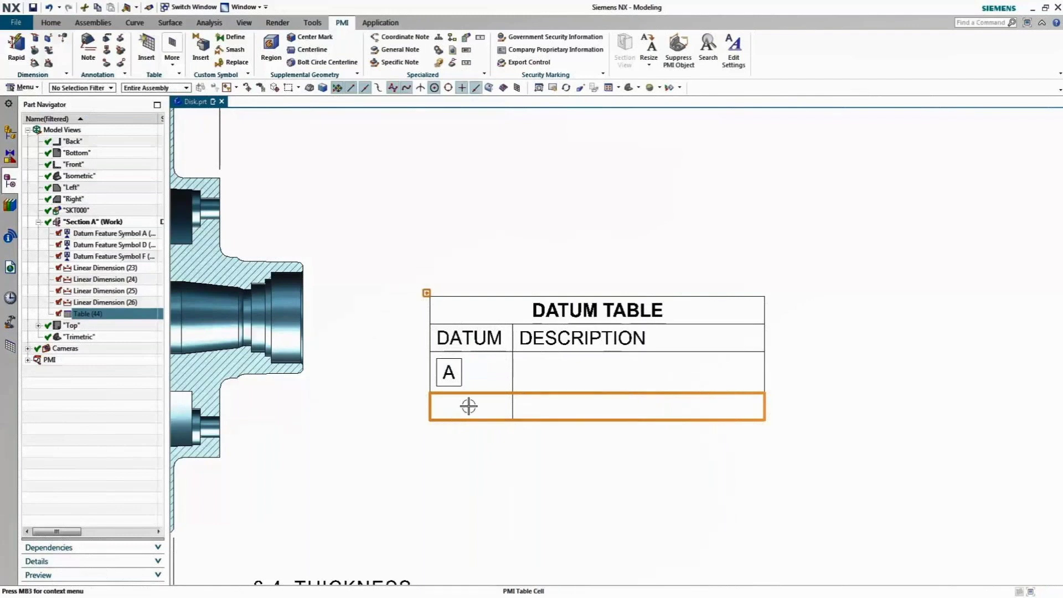
{"action": "left_click", "coordinate": [545, 373]}
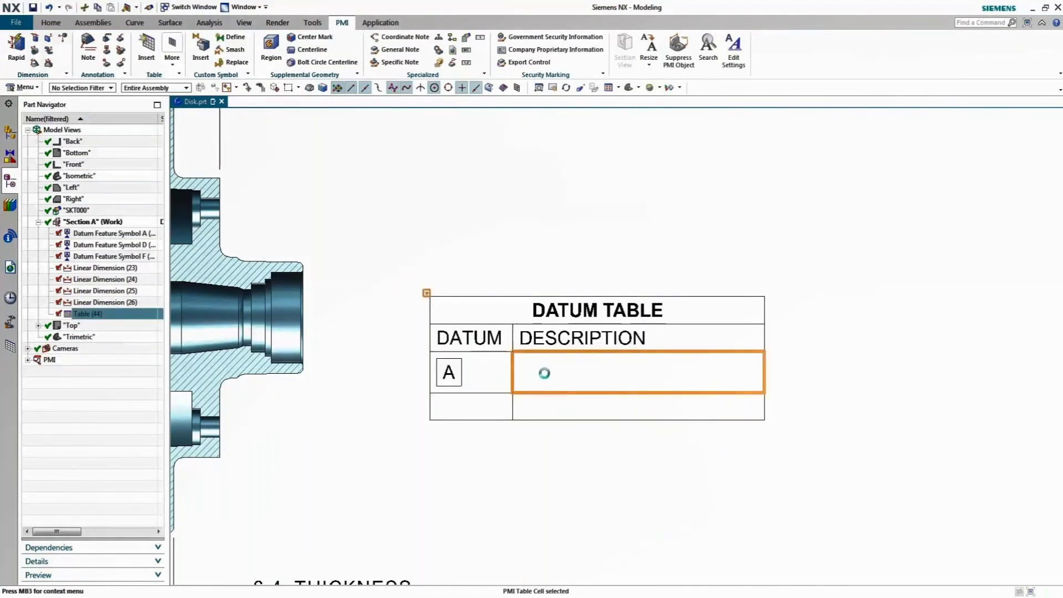
{"action": "double_click", "coordinate": [545, 373]}
{"action": "type", "text": "MOU"}
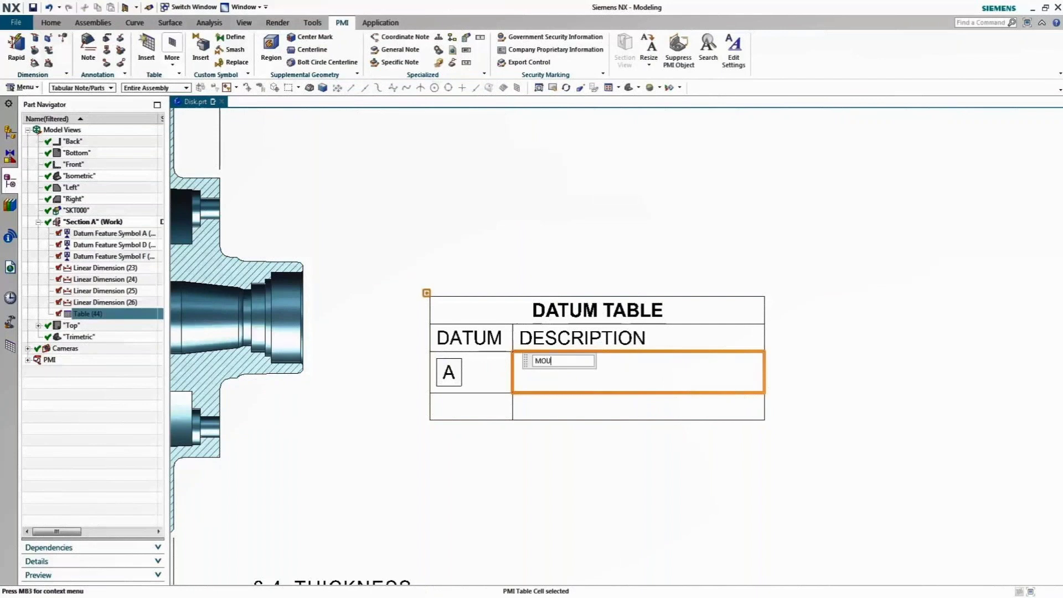
{"action": "type", "text": "NTING FACE"}
Commit MOUNTING FACE and insert a boxed GD&T datum F symbol in the next row
{"action": "key", "text": "Return"}
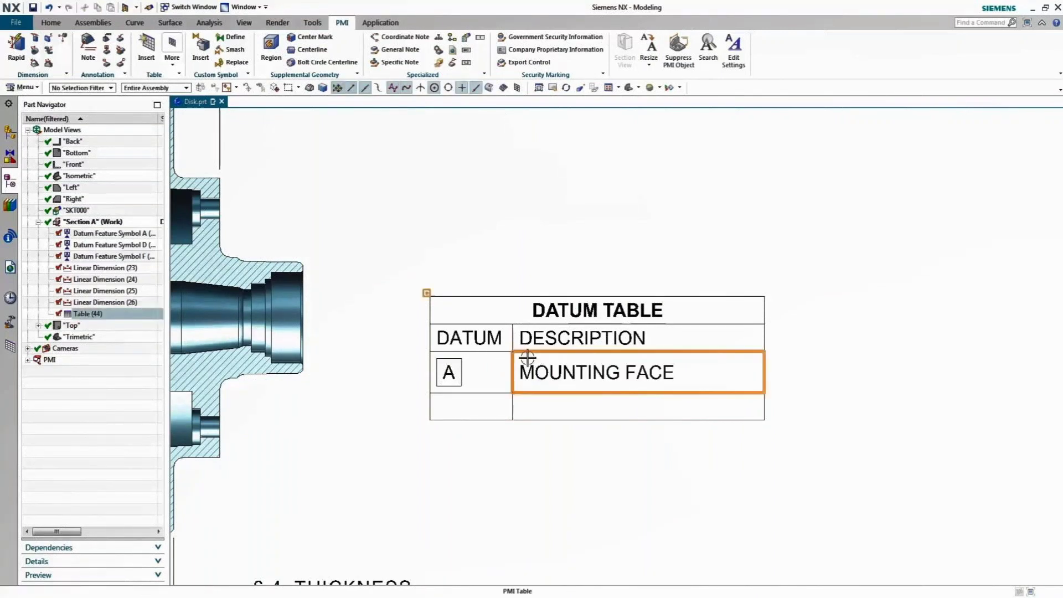
{"action": "left_click", "coordinate": [482, 406]}
{"action": "right_click", "coordinate": [482, 407]}
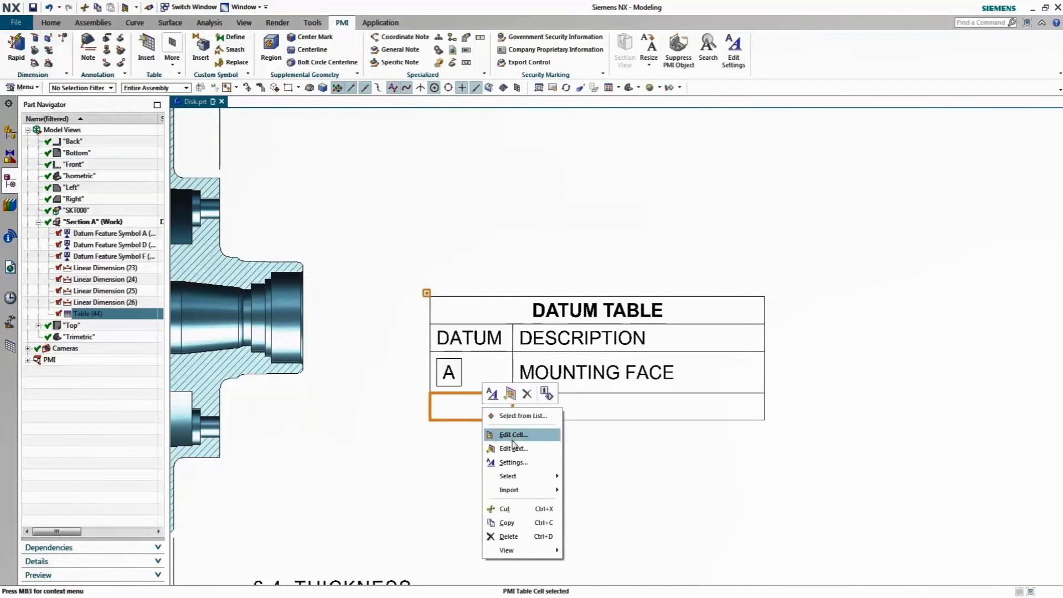
{"action": "left_click", "coordinate": [501, 429]}
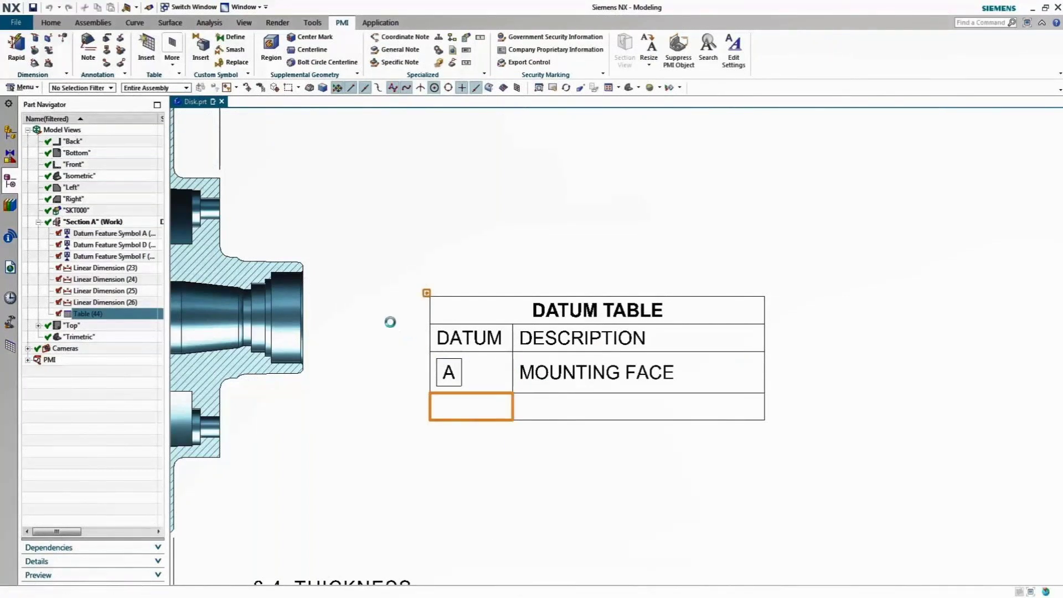
{"action": "left_click", "coordinate": [219, 249]}
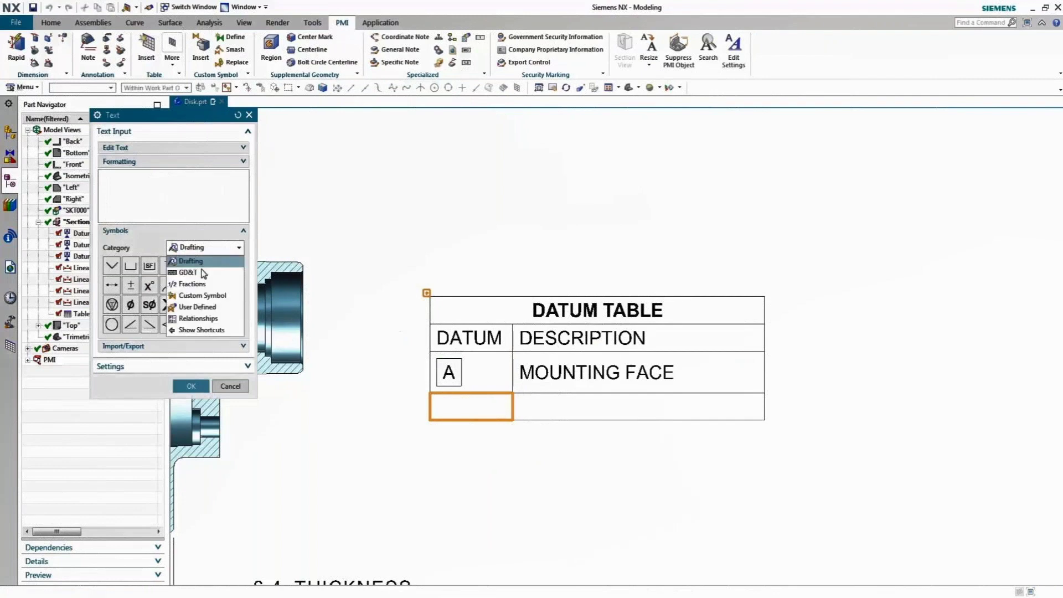
{"action": "left_click", "coordinate": [191, 271]}
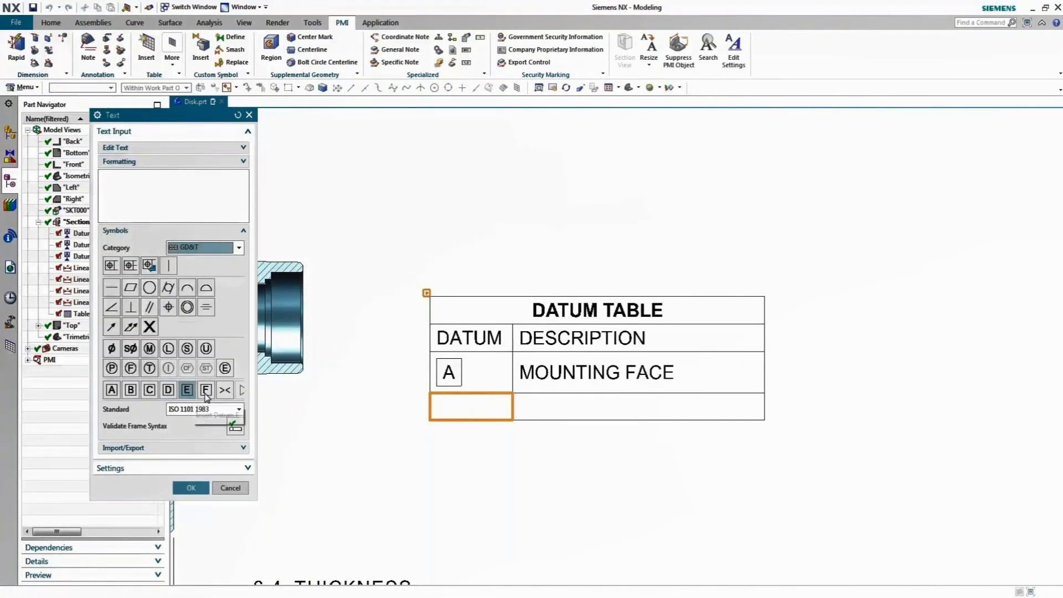
{"action": "left_click", "coordinate": [205, 390]}
{"action": "left_click", "coordinate": [191, 488]}
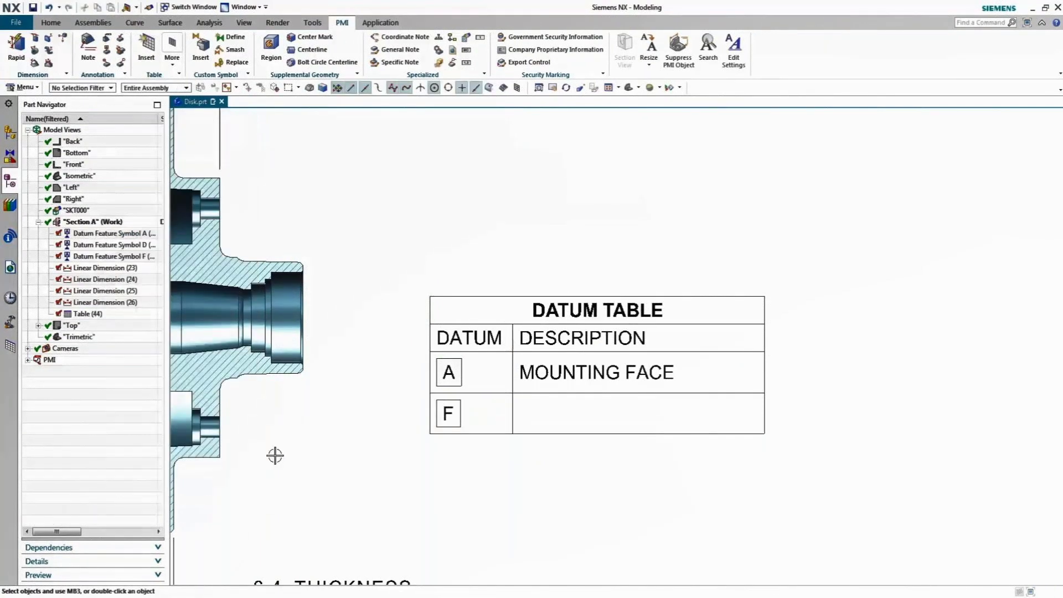
Set the DATUM column cells to Middle Center alignment, then select F's empty description cell
{"action": "left_click_drag", "start_coordinate": [474, 352], "coordinate": [475, 411]}
{"action": "right_click", "coordinate": [479, 373]}
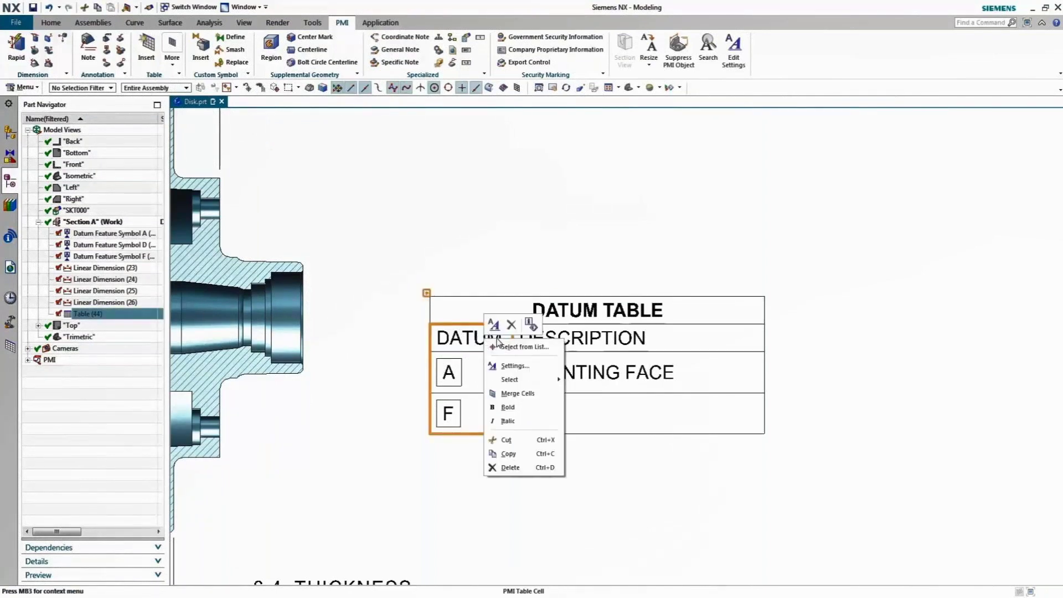
{"action": "left_click", "coordinate": [512, 367]}
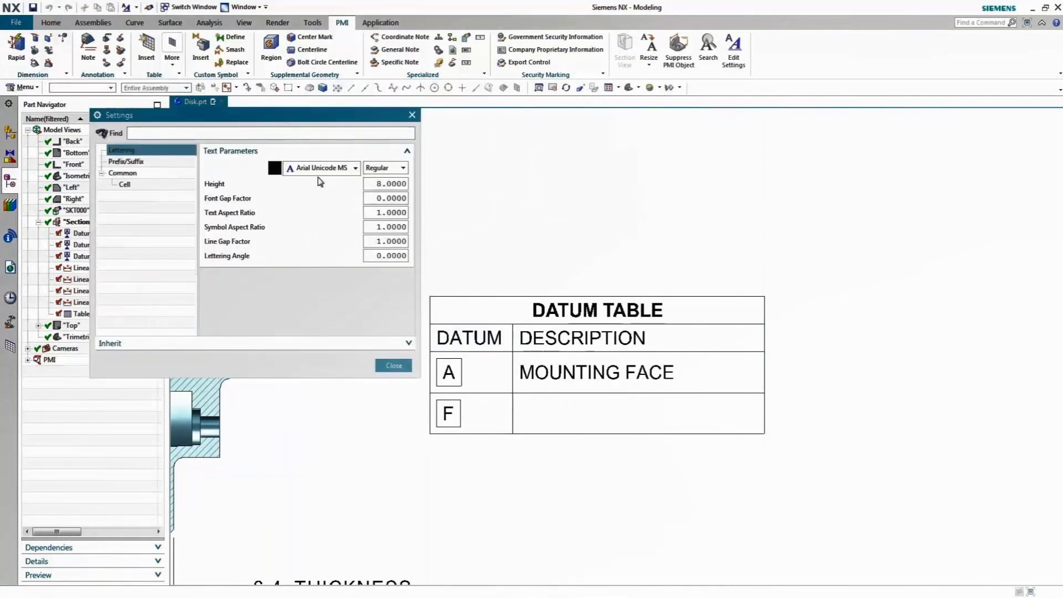
{"action": "left_click", "coordinate": [122, 185]}
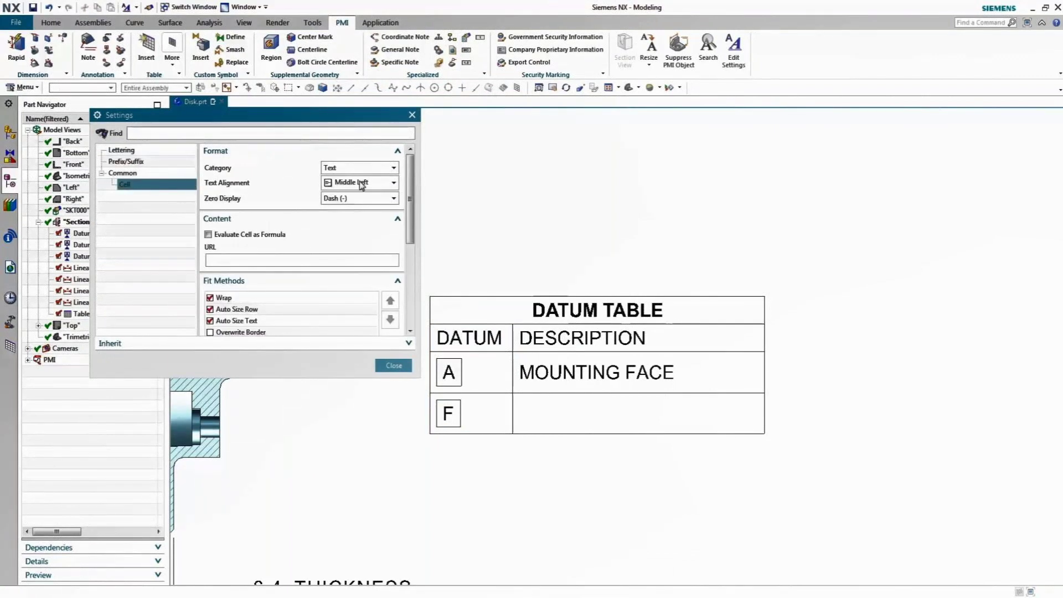
{"action": "left_click", "coordinate": [361, 183]}
{"action": "left_click", "coordinate": [355, 242]}
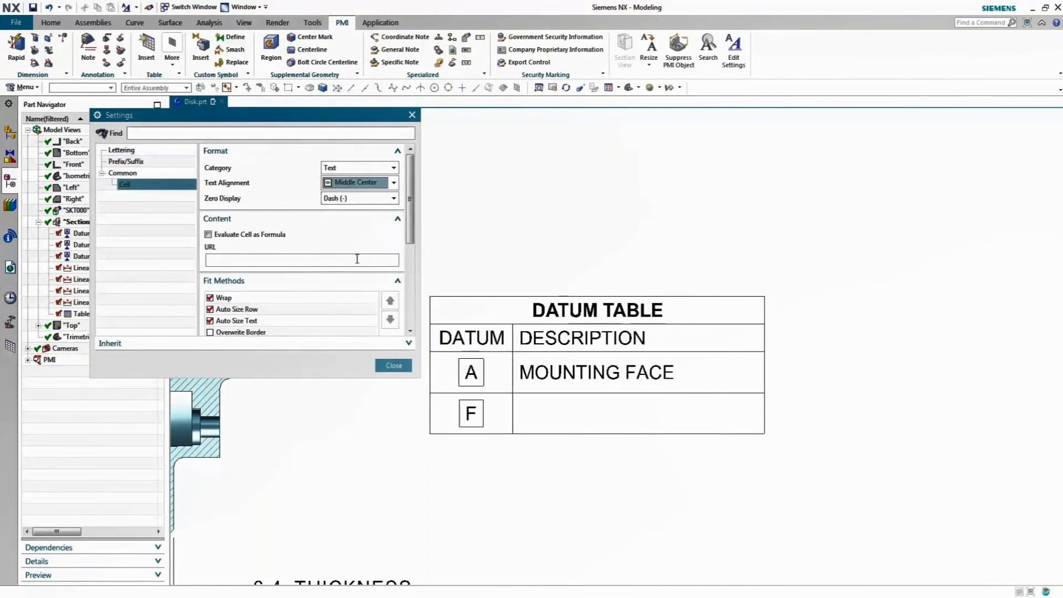
{"action": "left_click", "coordinate": [394, 365]}
{"action": "left_click", "coordinate": [540, 416]}
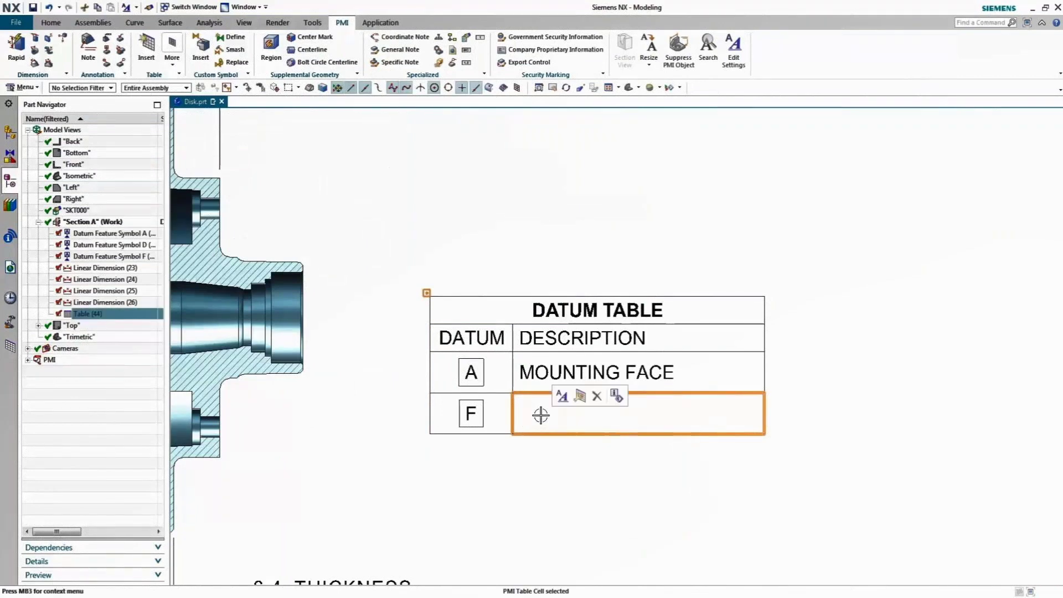
Insert the part's DESC attribute into row F's description cell so it reads 'Brake Rotor'
{"action": "right_click", "coordinate": [541, 415]}
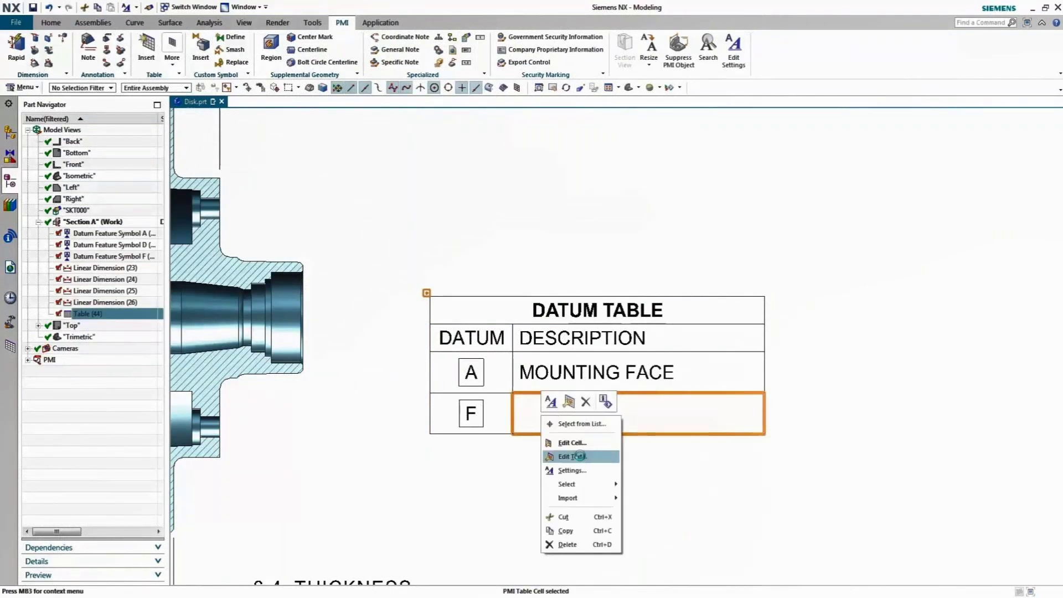
{"action": "left_click", "coordinate": [579, 456]}
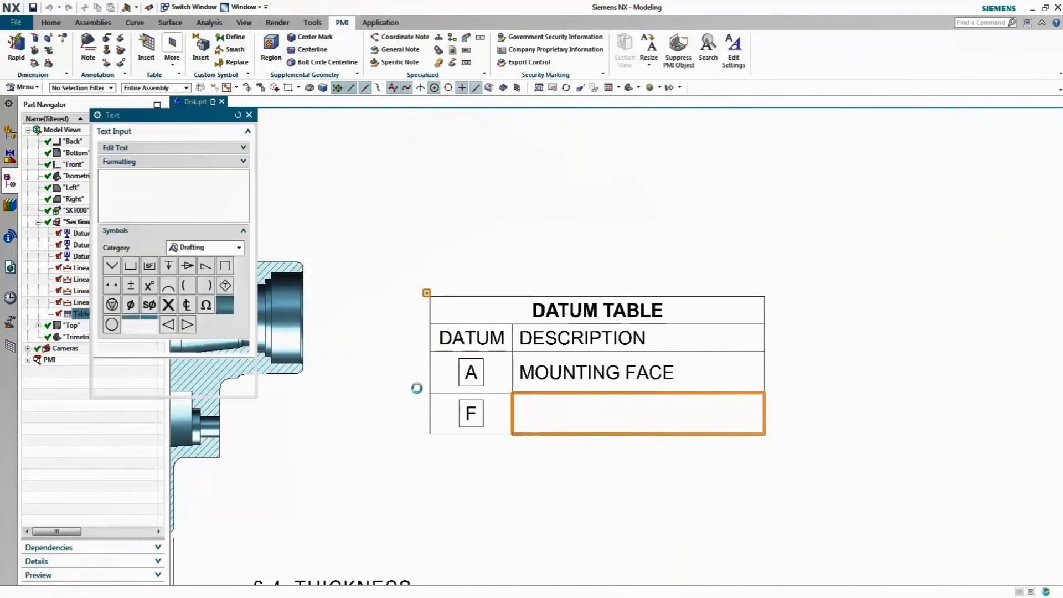
{"action": "left_click", "coordinate": [216, 249]}
{"action": "left_click", "coordinate": [201, 319]}
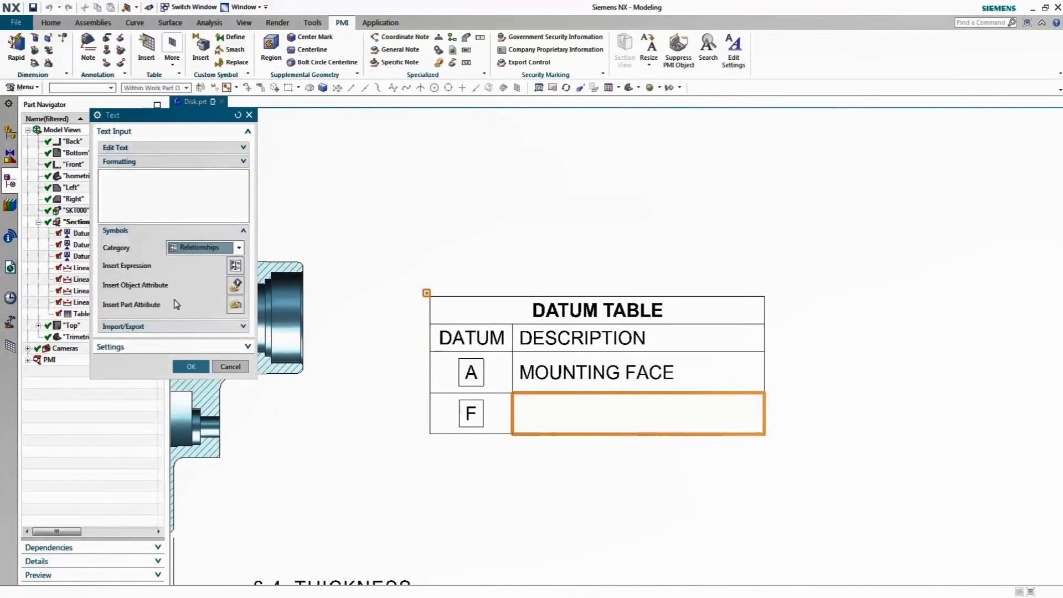
{"action": "left_click", "coordinate": [235, 306]}
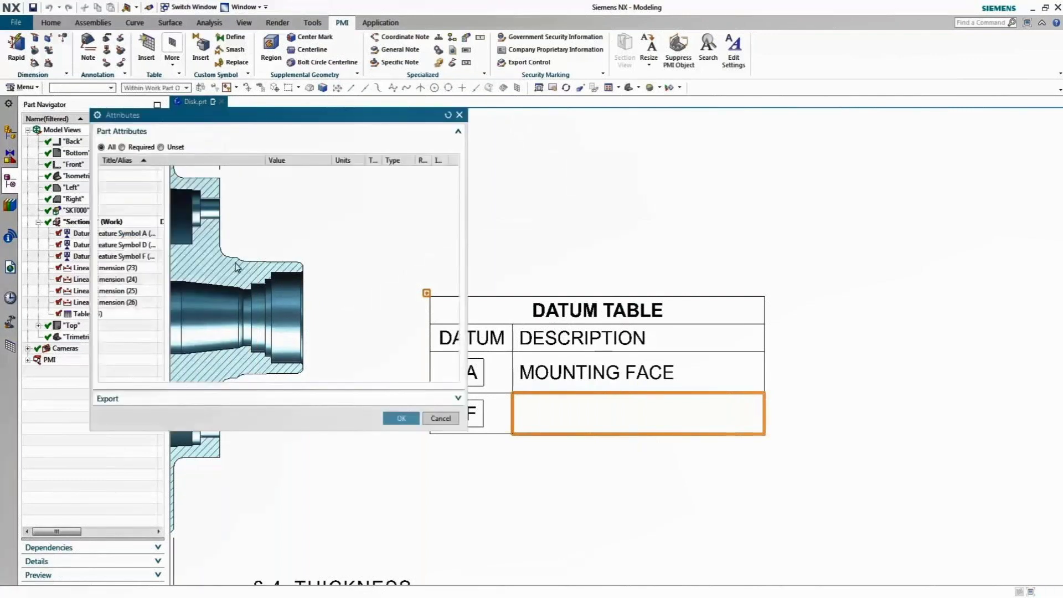
{"action": "left_click", "coordinate": [138, 187]}
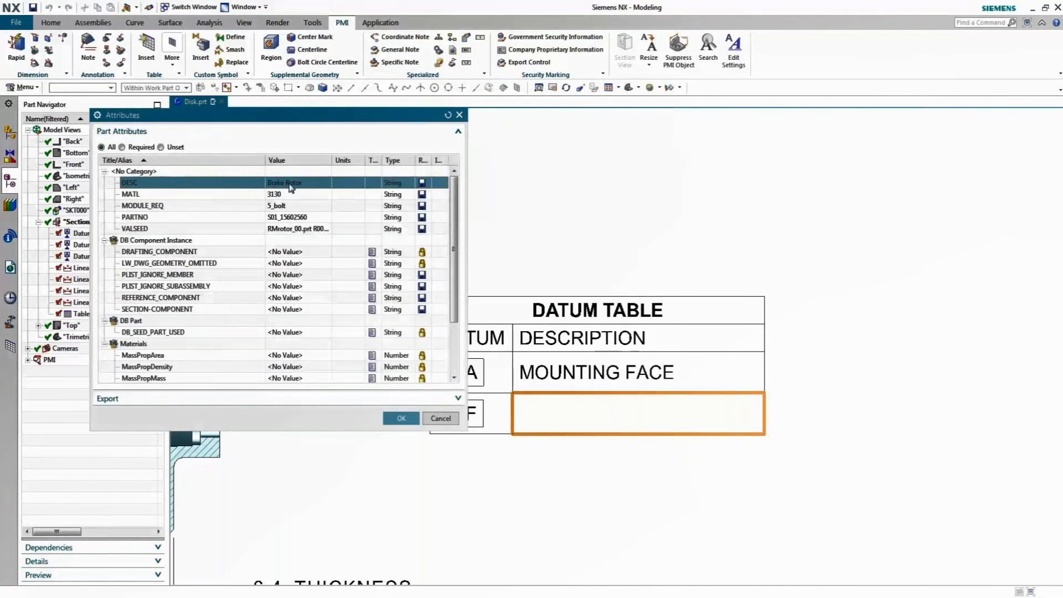
{"action": "left_click", "coordinate": [401, 418]}
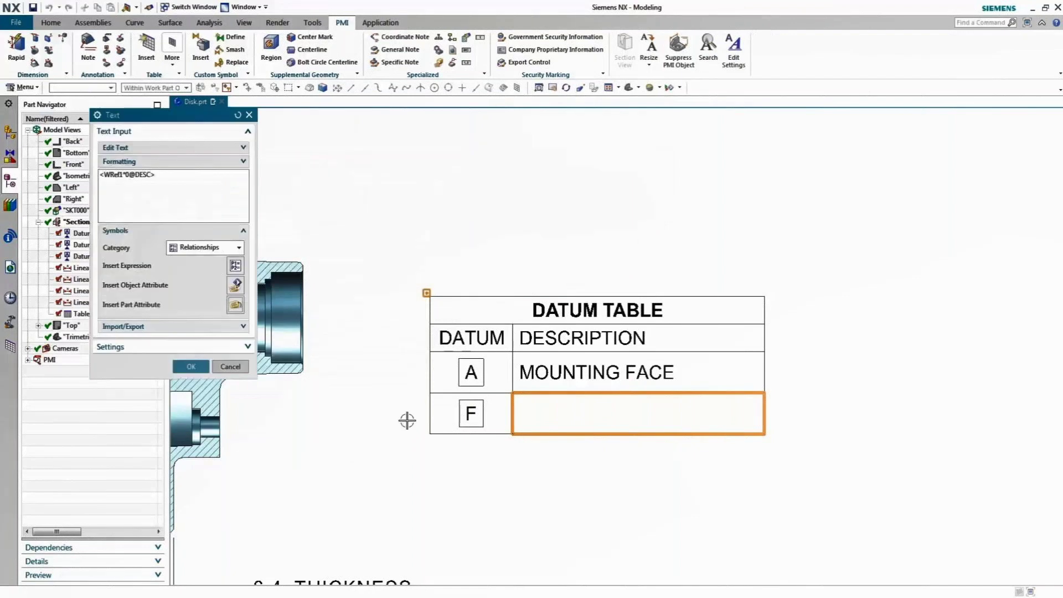
{"action": "left_click", "coordinate": [191, 367]}
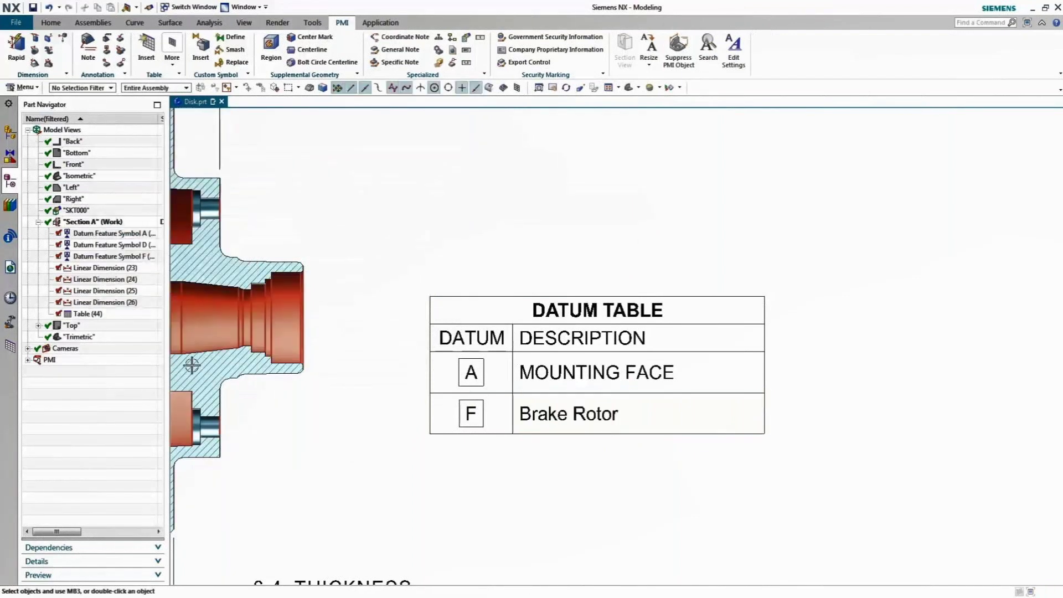
Drag the datum table upward beside the upper part of the section view
{"action": "scroll", "coordinate": [379, 364], "scroll_direction": "down", "scroll_amount": 2}
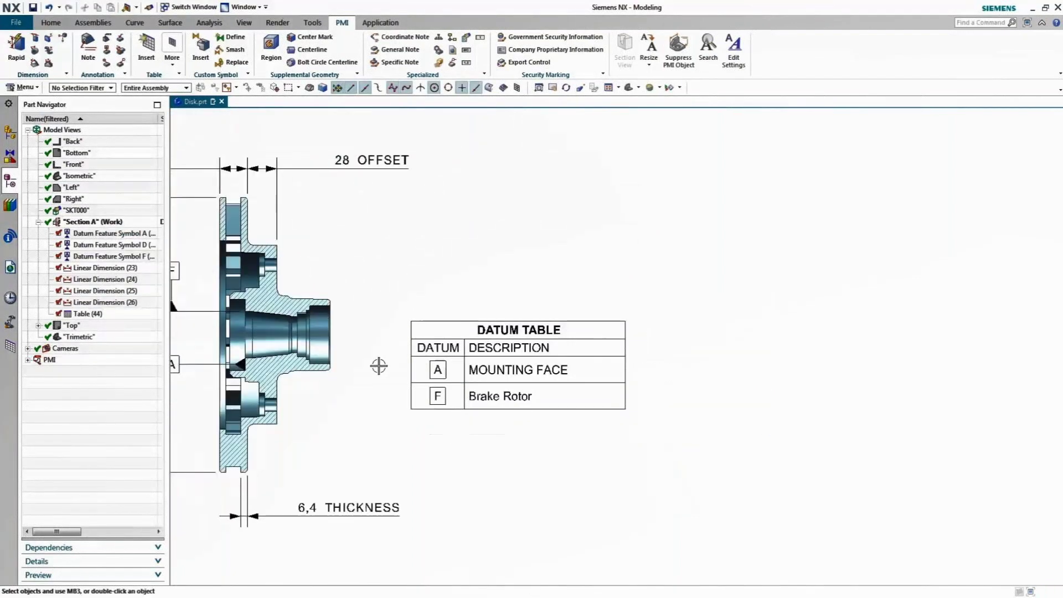
{"action": "middle_click_drag", "start_coordinate": [409, 432], "coordinate": [434, 356], "text": "shift"}
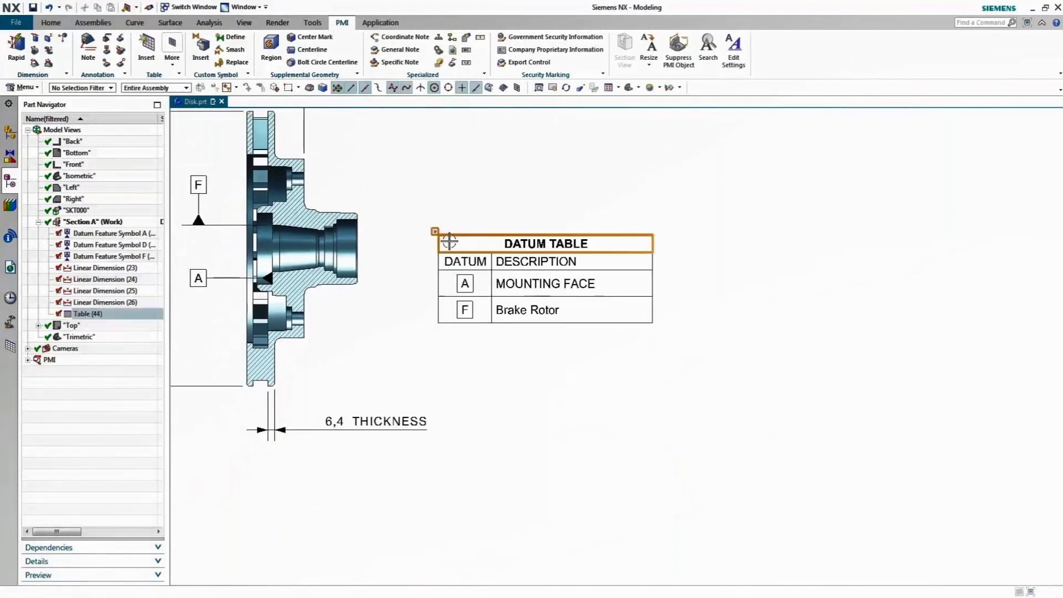
{"action": "left_click_drag", "start_coordinate": [436, 233], "coordinate": [435, 170]}
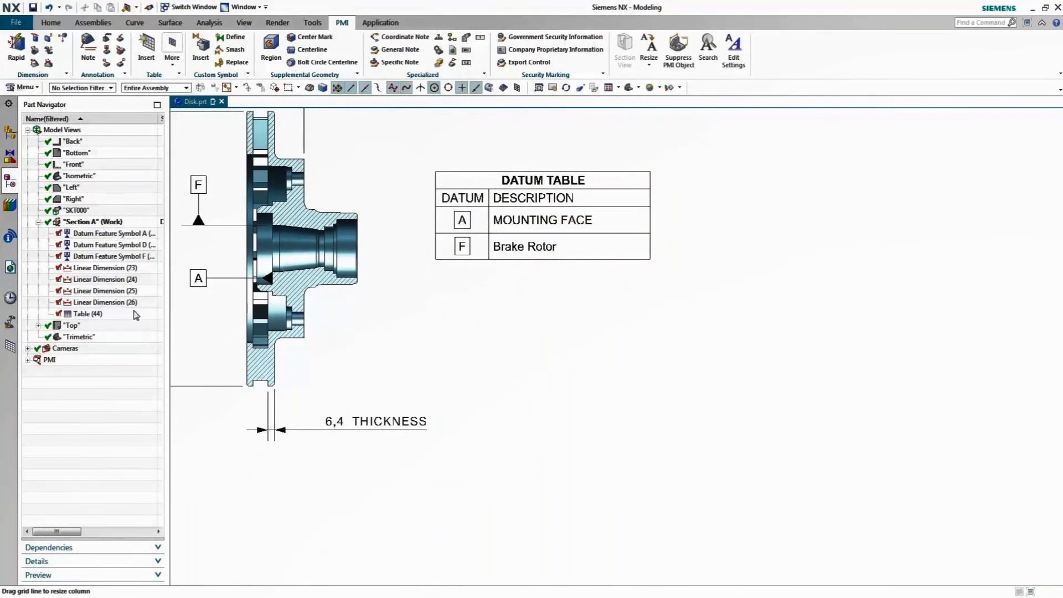
{"action": "scroll", "coordinate": [551, 185], "scroll_direction": "up", "scroll_amount": 1}
Open the Brake Rotor cell's text editor and cancel without making changes
{"action": "right_click", "coordinate": [558, 265]}
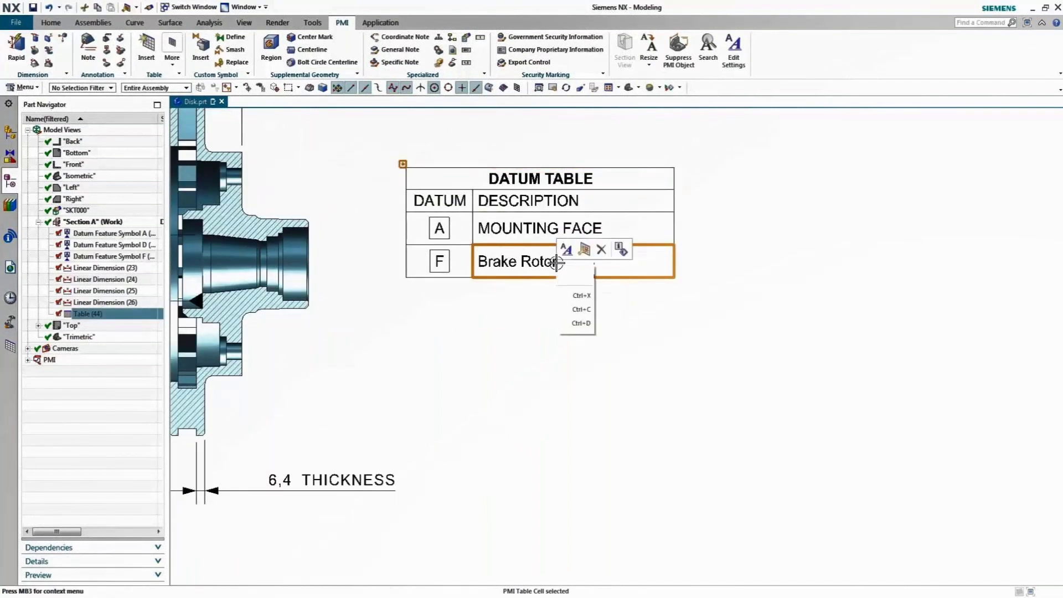
{"action": "left_click", "coordinate": [587, 290]}
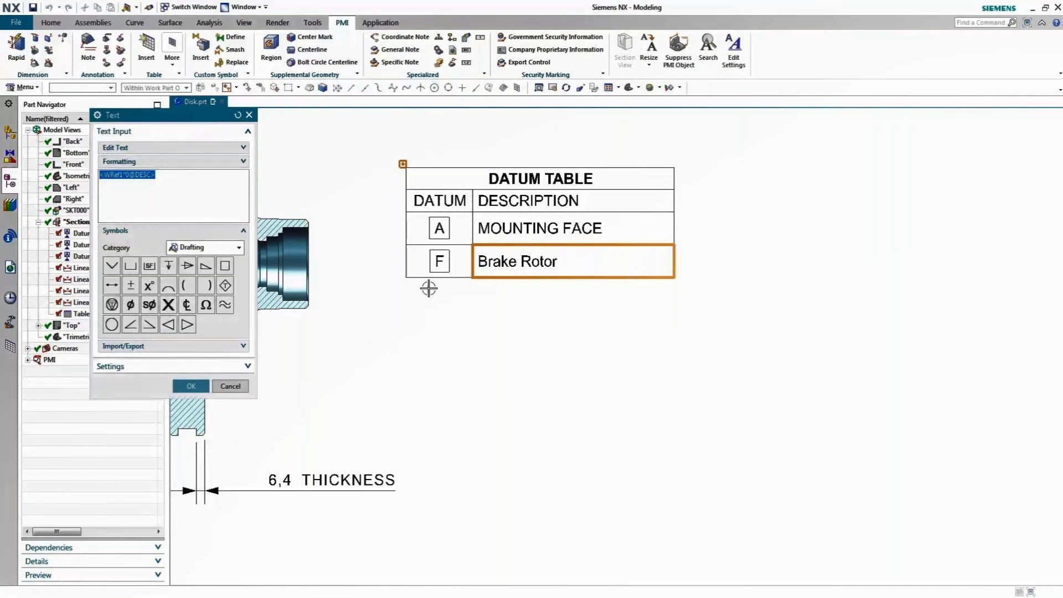
{"action": "left_click", "coordinate": [237, 247]}
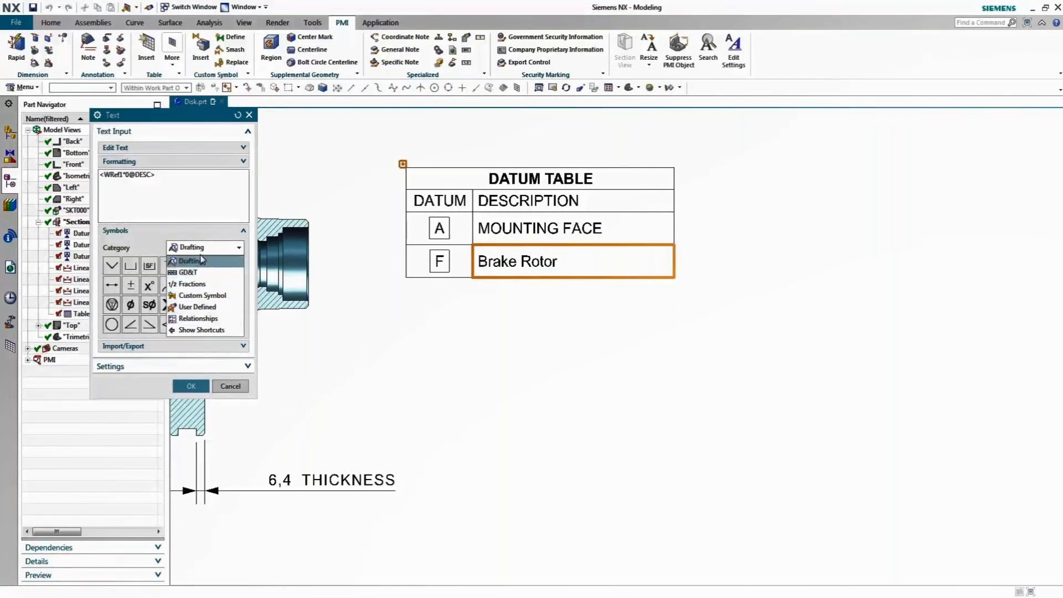
{"action": "left_click", "coordinate": [224, 229]}
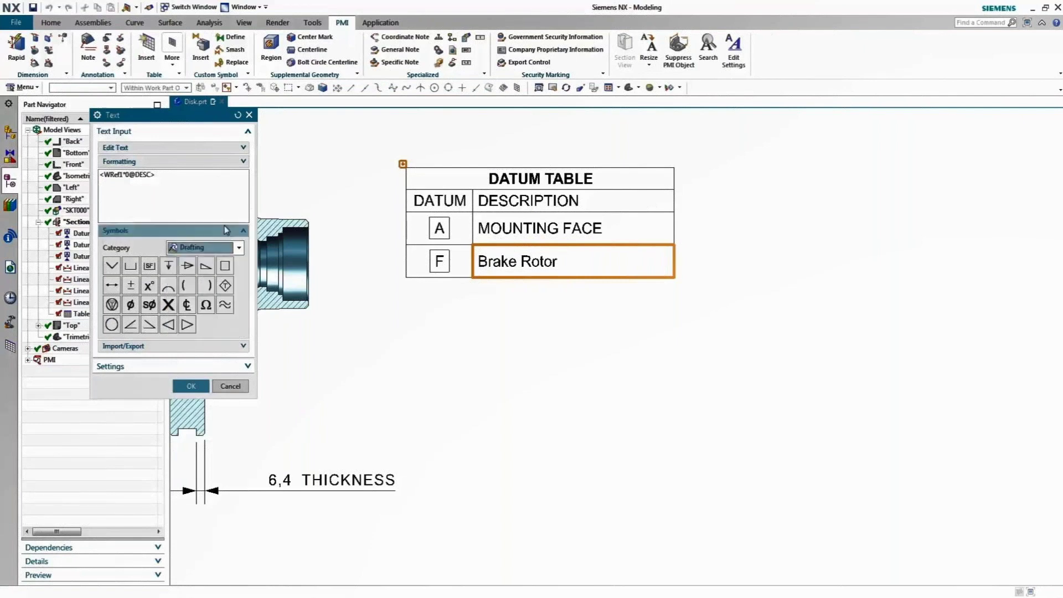
{"action": "left_click", "coordinate": [231, 386]}
{"action": "left_click", "coordinate": [585, 254]}
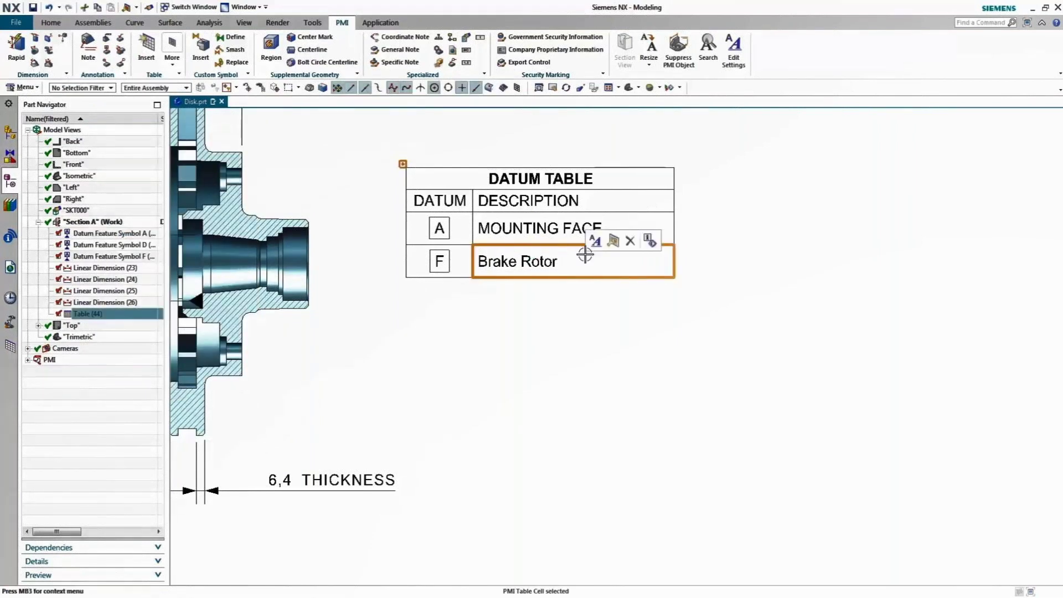
{"action": "right_click", "coordinate": [586, 256]}
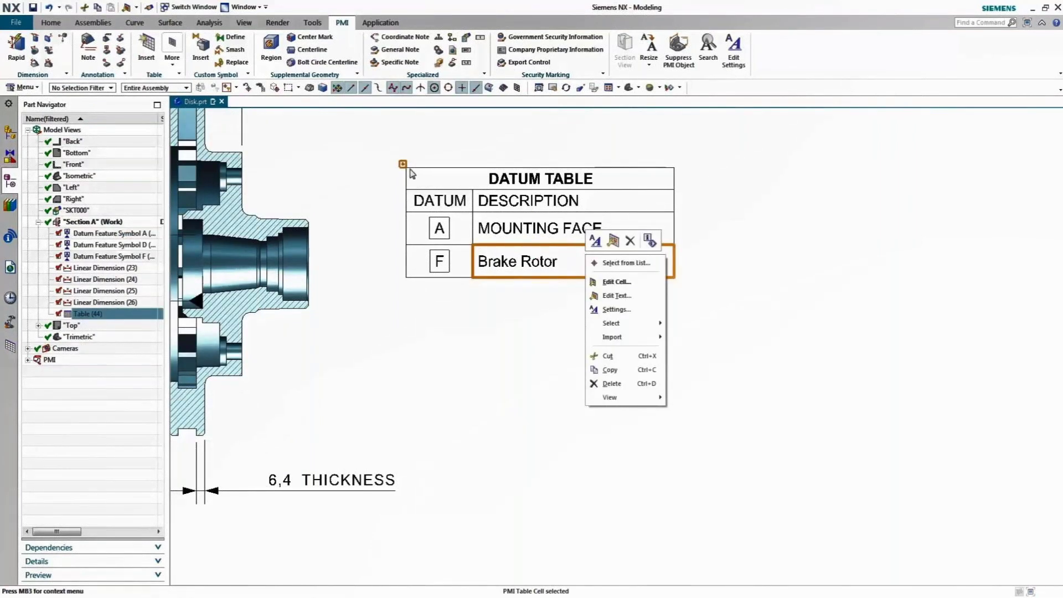
{"action": "left_click", "coordinate": [392, 176]}
{"action": "right_click", "coordinate": [402, 166]}
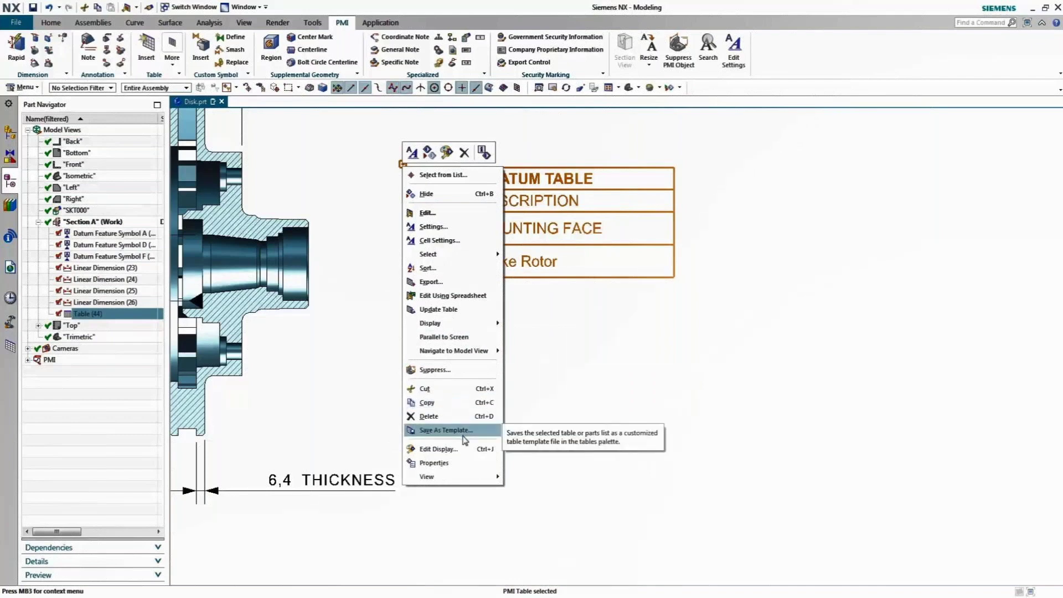
{"action": "left_click", "coordinate": [360, 386]}
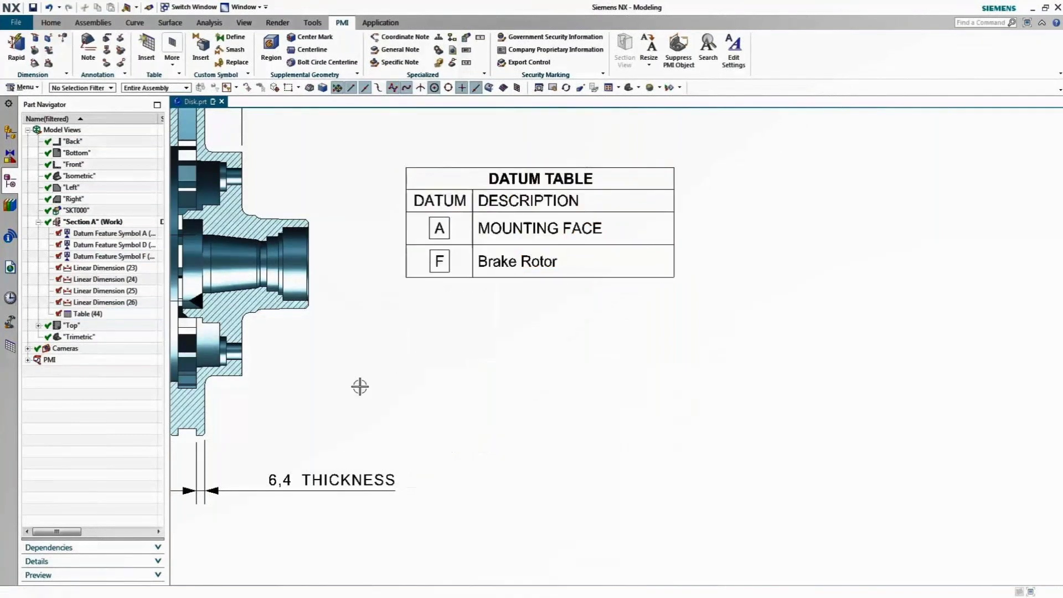
{"action": "left_click", "coordinate": [81, 314]}
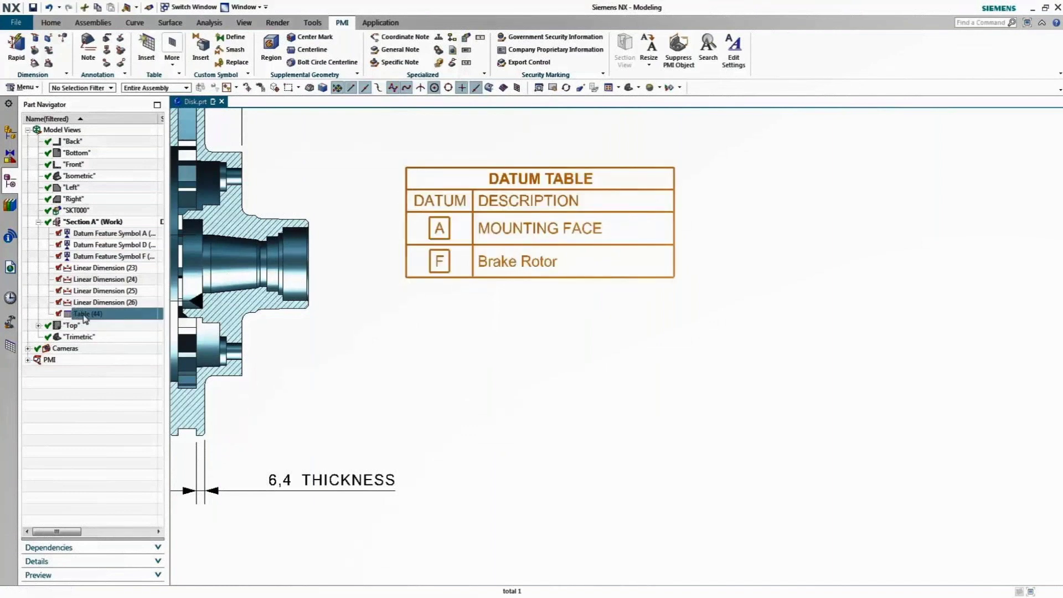
{"action": "right_click", "coordinate": [84, 317]}
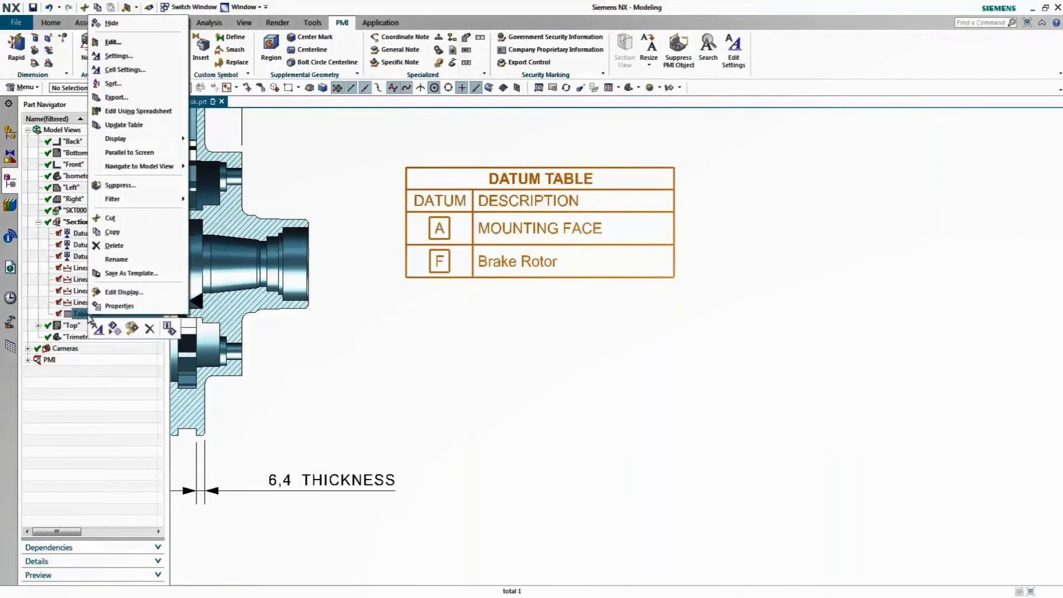
{"action": "left_click", "coordinate": [138, 398]}
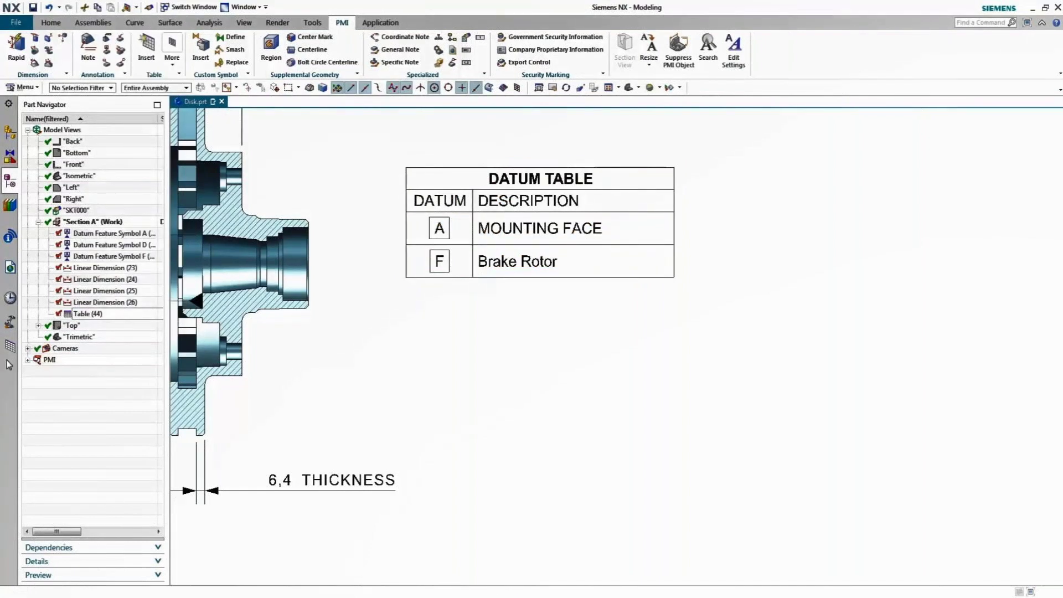
{"action": "left_click", "coordinate": [10, 346]}
Place the RotorSpecifications_metric table, listing SPLM 2000/2500/3000 rotors, directly under the datum table
{"action": "left_click_drag", "start_coordinate": [59, 197], "coordinate": [416, 360]}
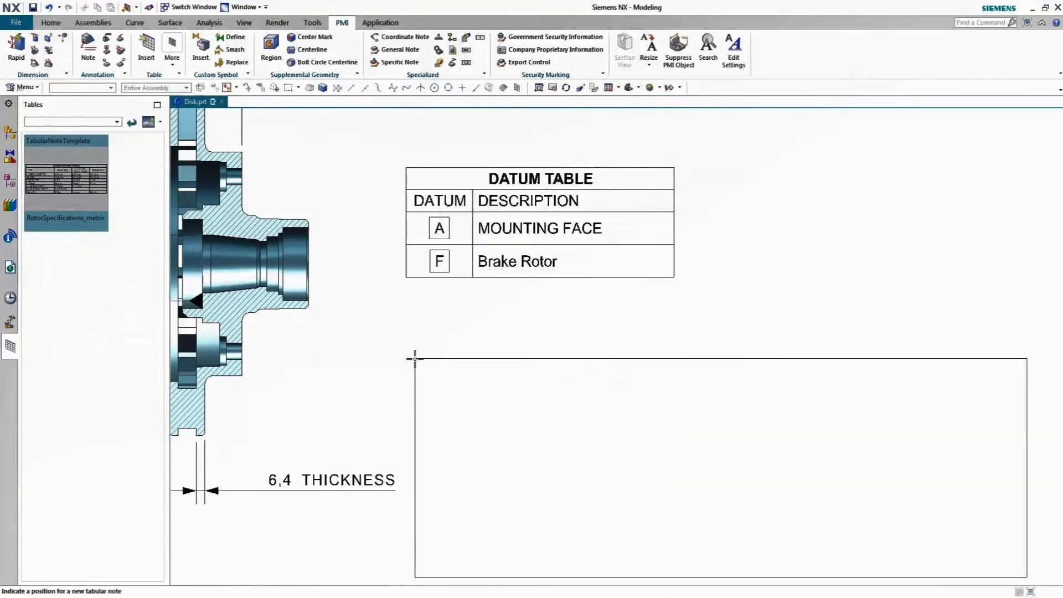
{"action": "left_click", "coordinate": [405, 285]}
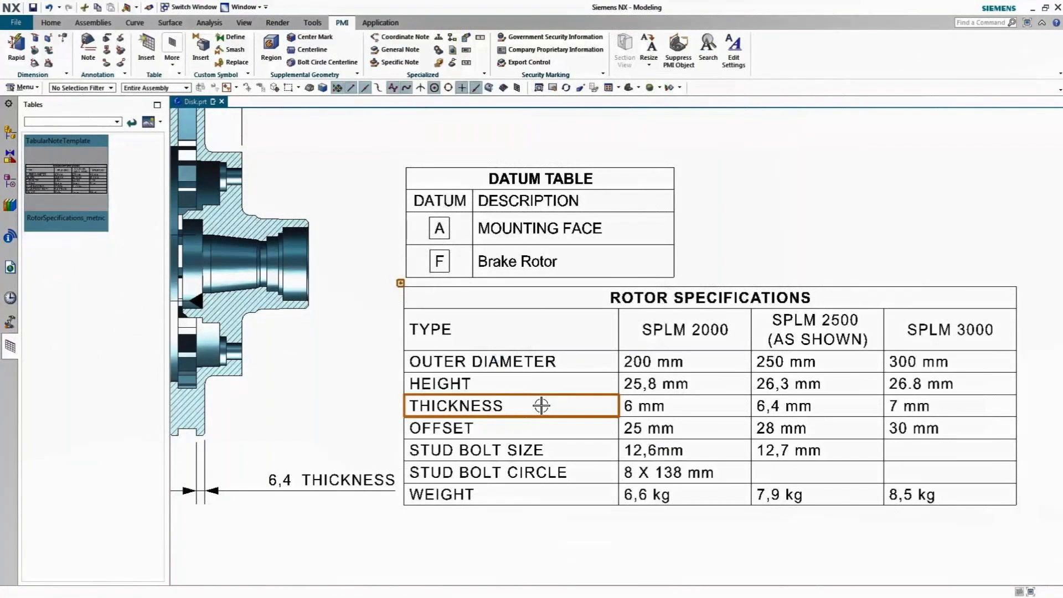